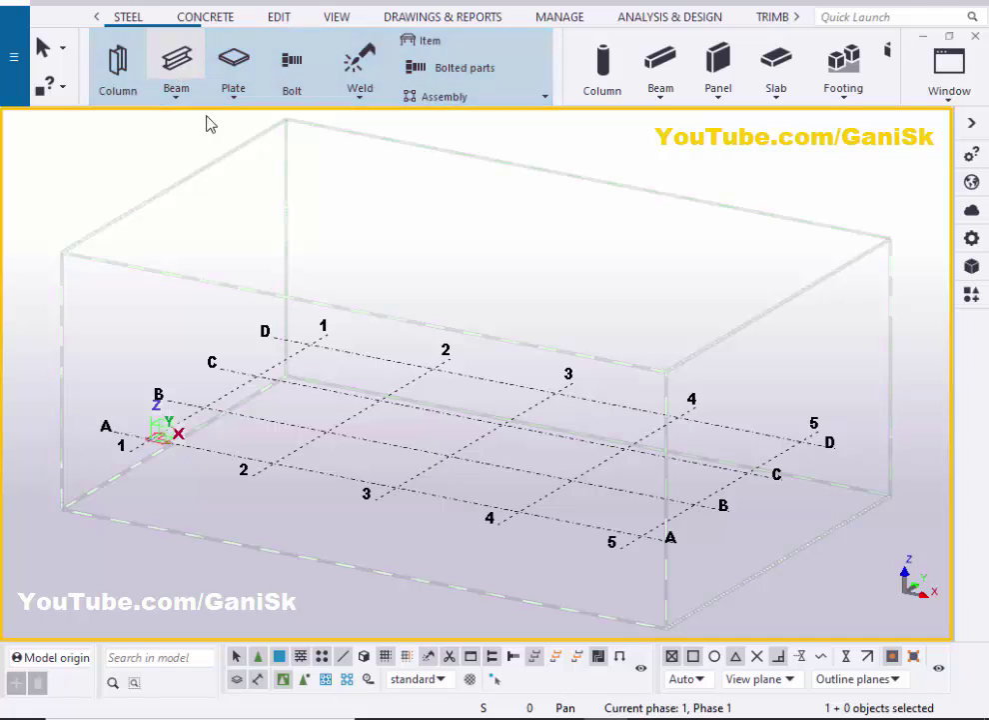
Zoom toward the B/2 grid intersection while the Beam command waits for its first point
scroll(353, 427, up, 3)
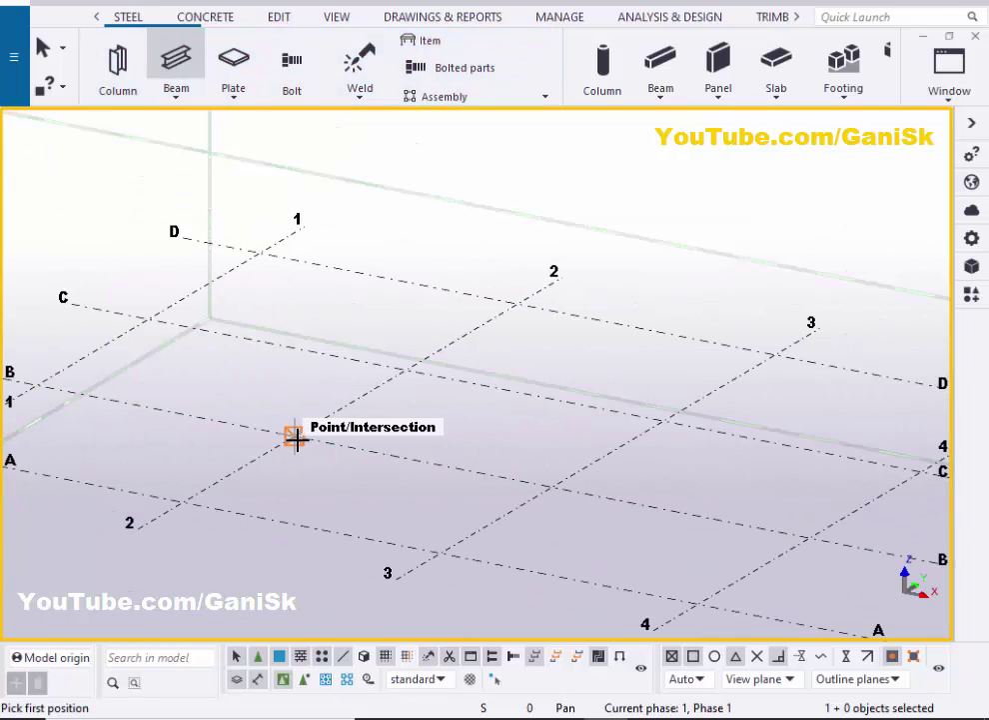
Draw a 10'-0" beam from the B/2 intersection along grid B, then interrupt beam placement
click(296, 438)
scroll(389, 453, up, 3)
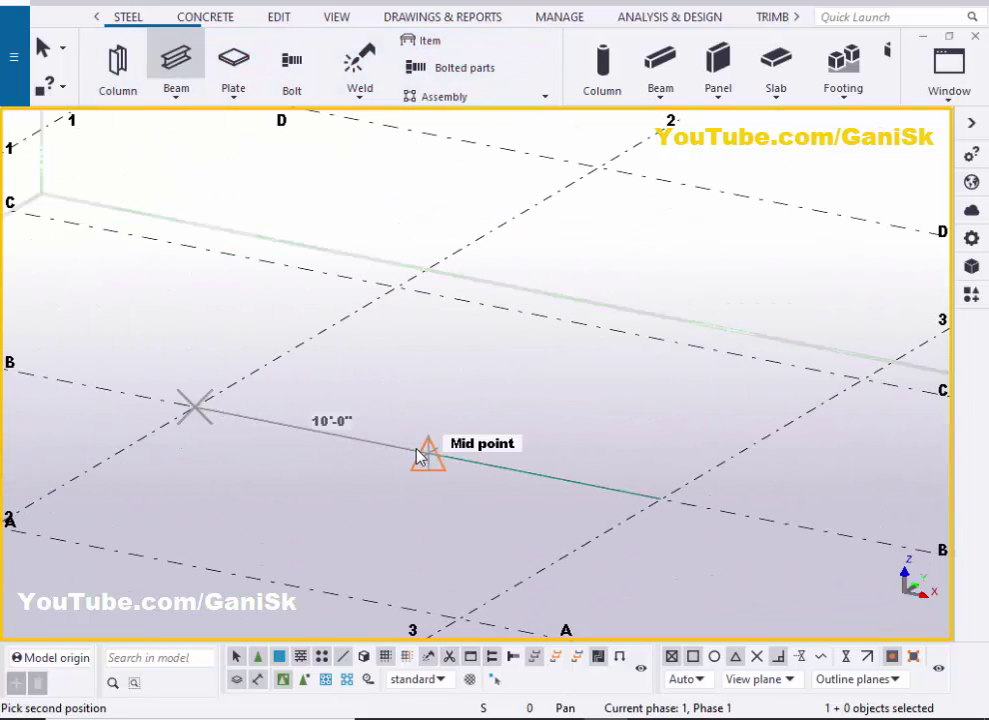
click(419, 455)
scroll(420, 455, up, 3)
scroll(354, 393, down, 3)
scroll(347, 444, up, 3)
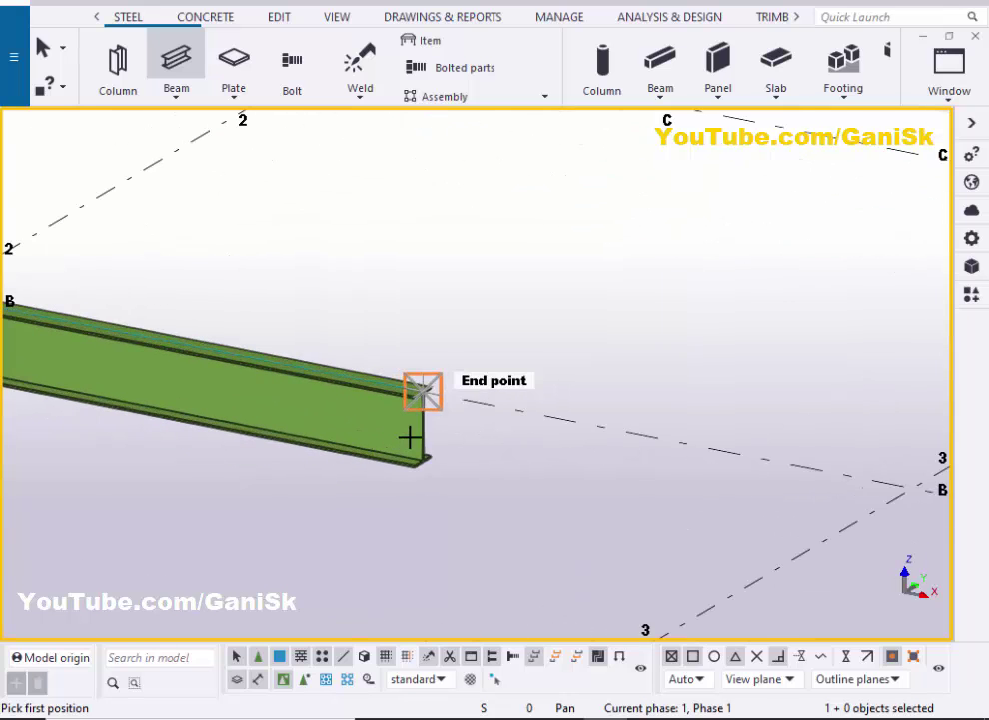
scroll(409, 440, up, 2)
right_click(455, 241)
click(509, 254)
scroll(451, 393, down, 3)
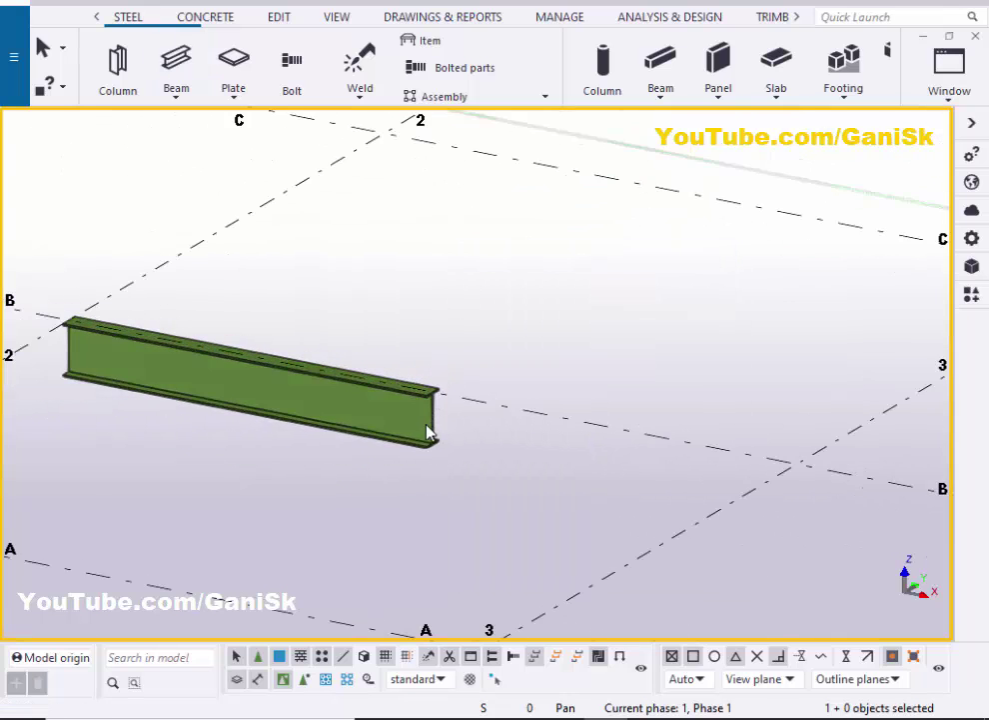
scroll(431, 430, up, 4)
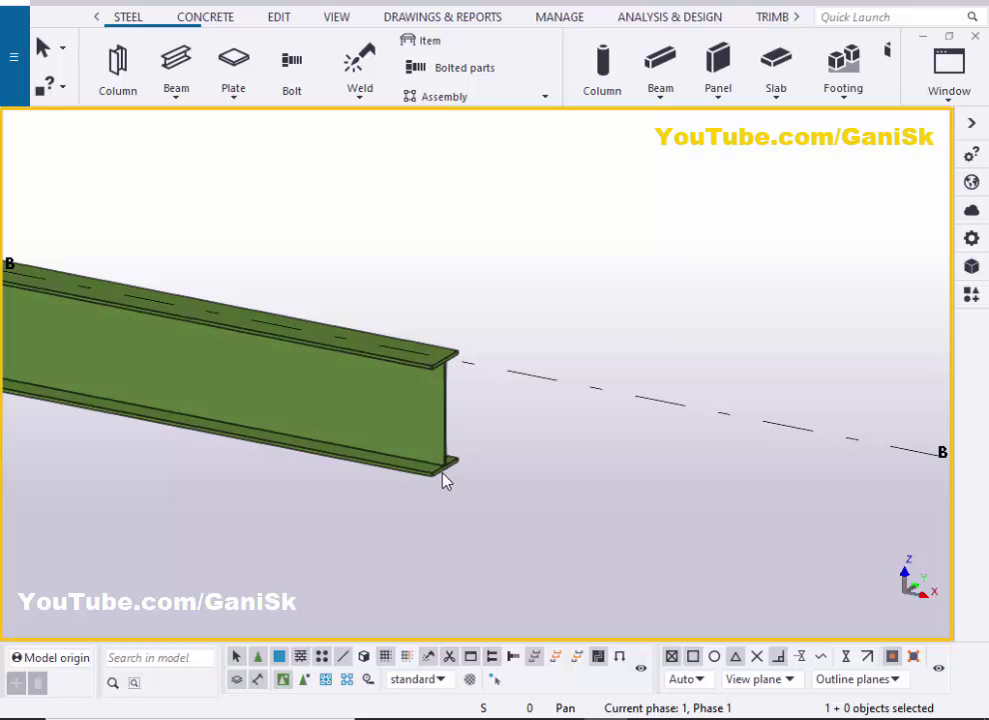
Load the Pipe preset onto the beam (PIPE6STD, A53), set class 2 and apply
double_click(440, 475)
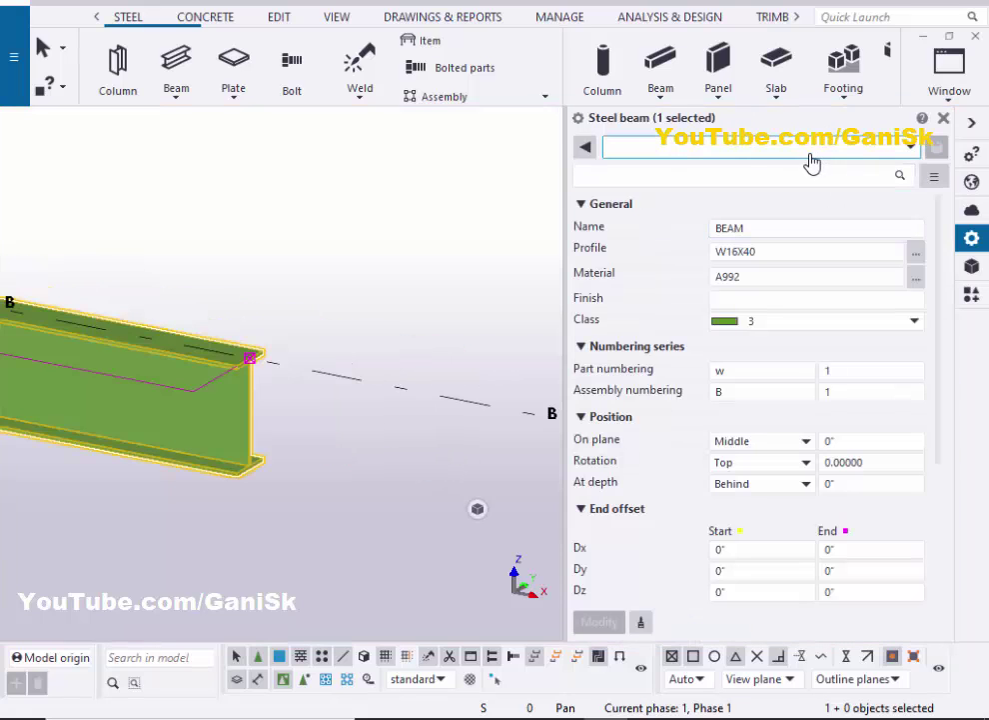
click(683, 150)
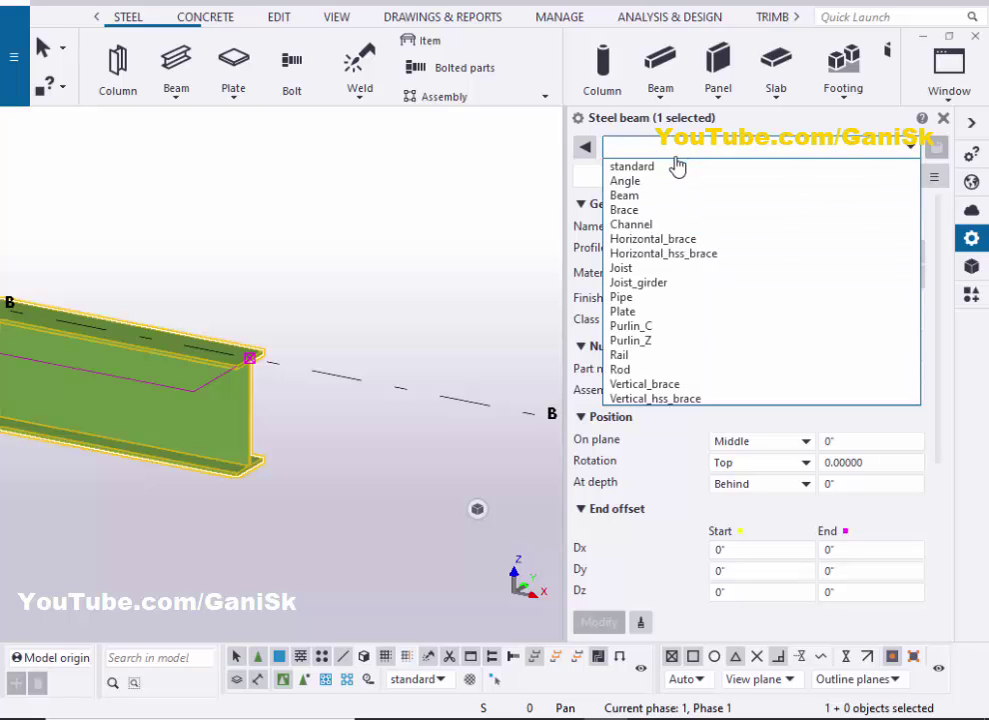
click(632, 300)
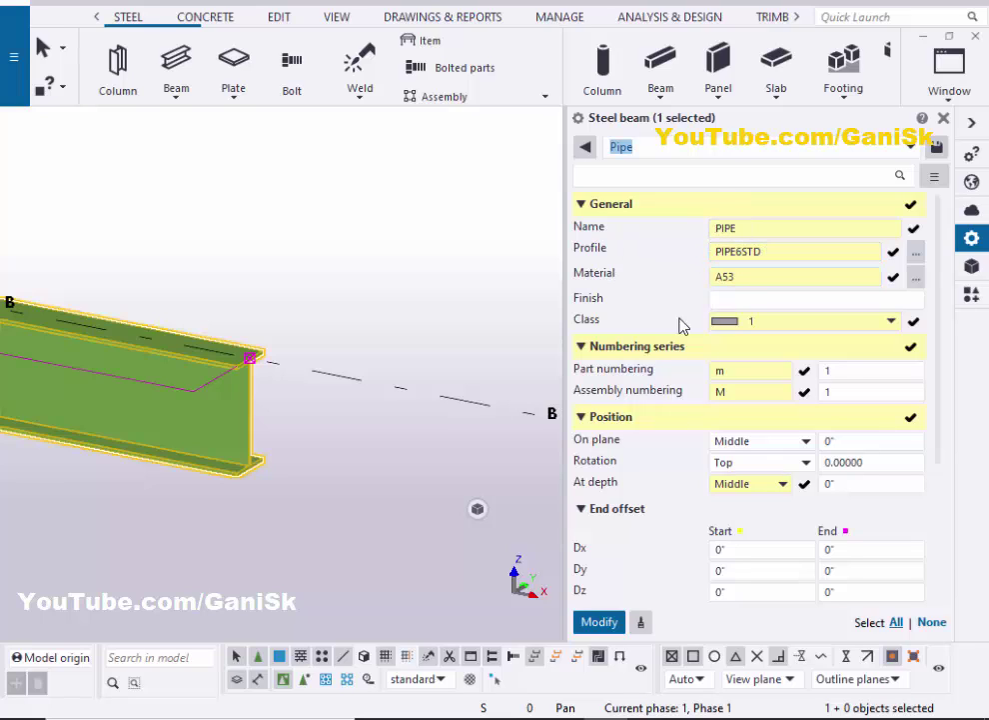
click(808, 321)
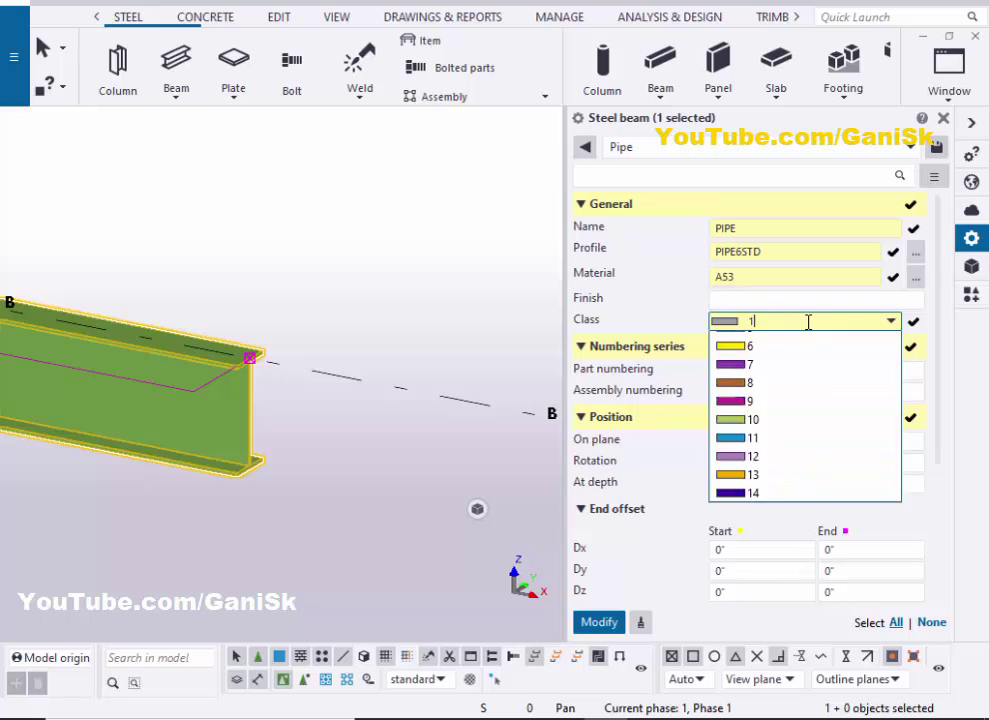
click(757, 378)
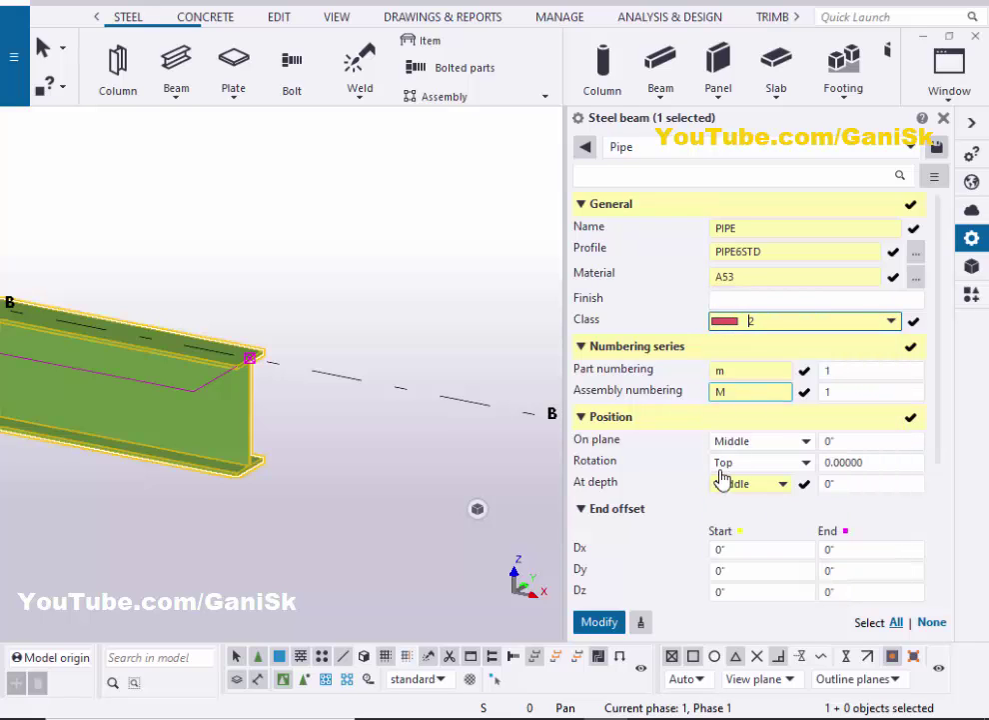
click(605, 622)
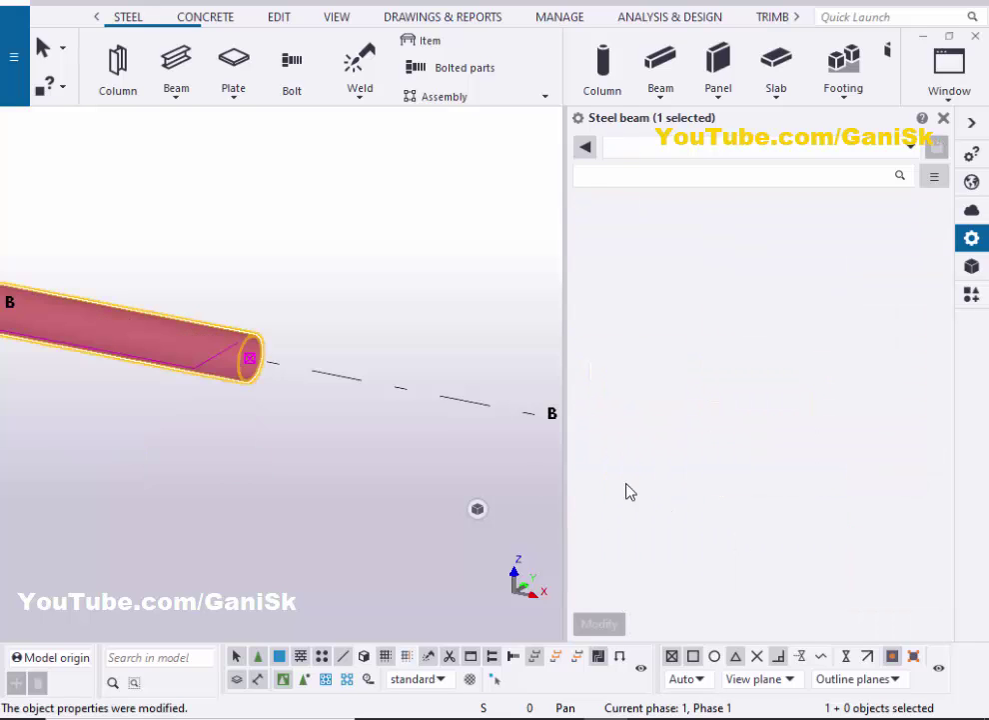
click(942, 120)
scroll(465, 339, down, 5)
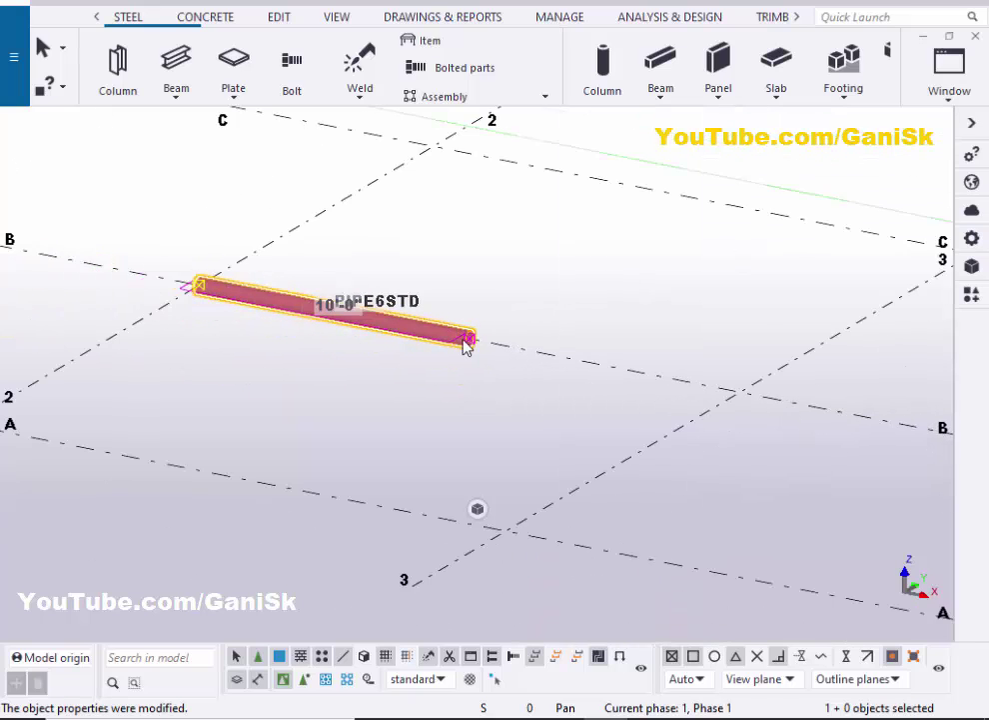
Place a second beam along grid B from the first pipe's end to grid 3
scroll(513, 363, up, 2)
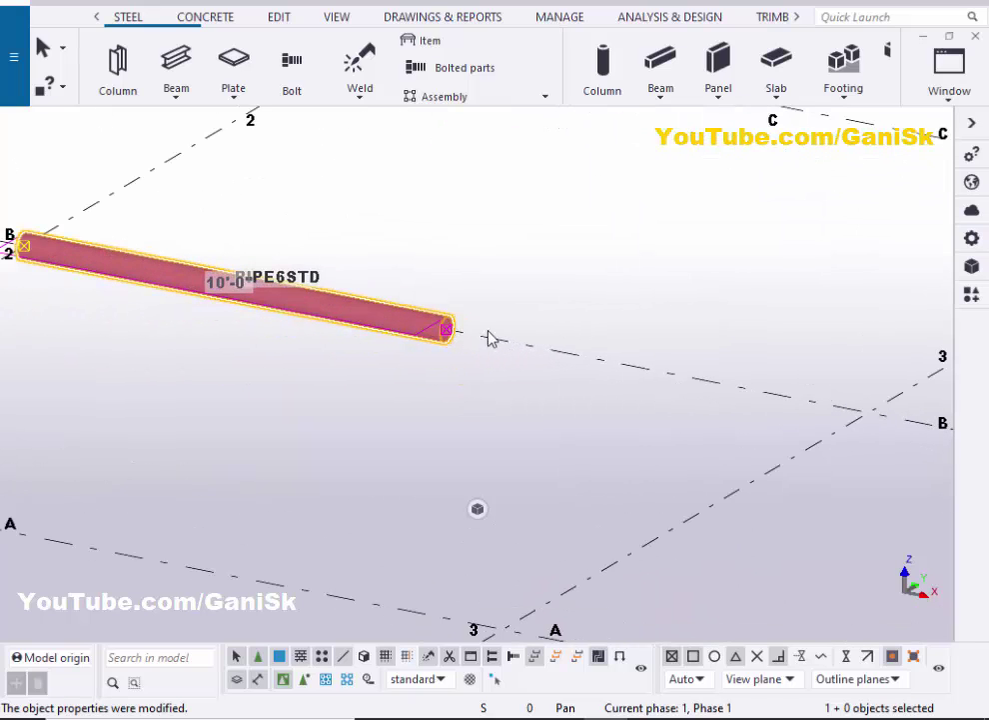
click(175, 92)
click(163, 63)
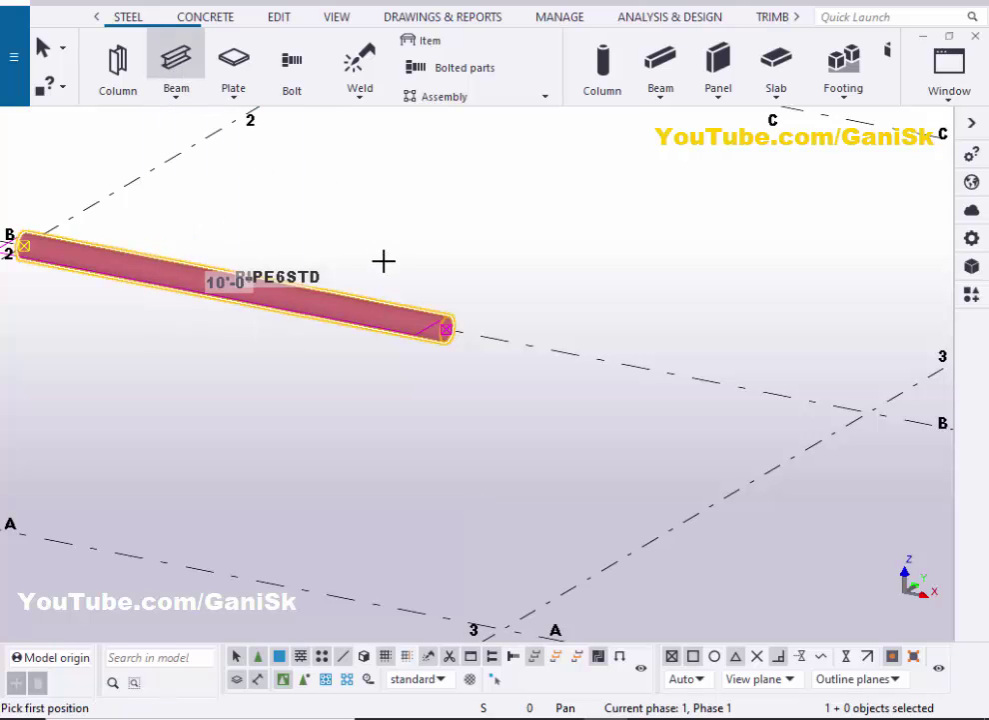
scroll(445, 329, up, 2)
click(451, 333)
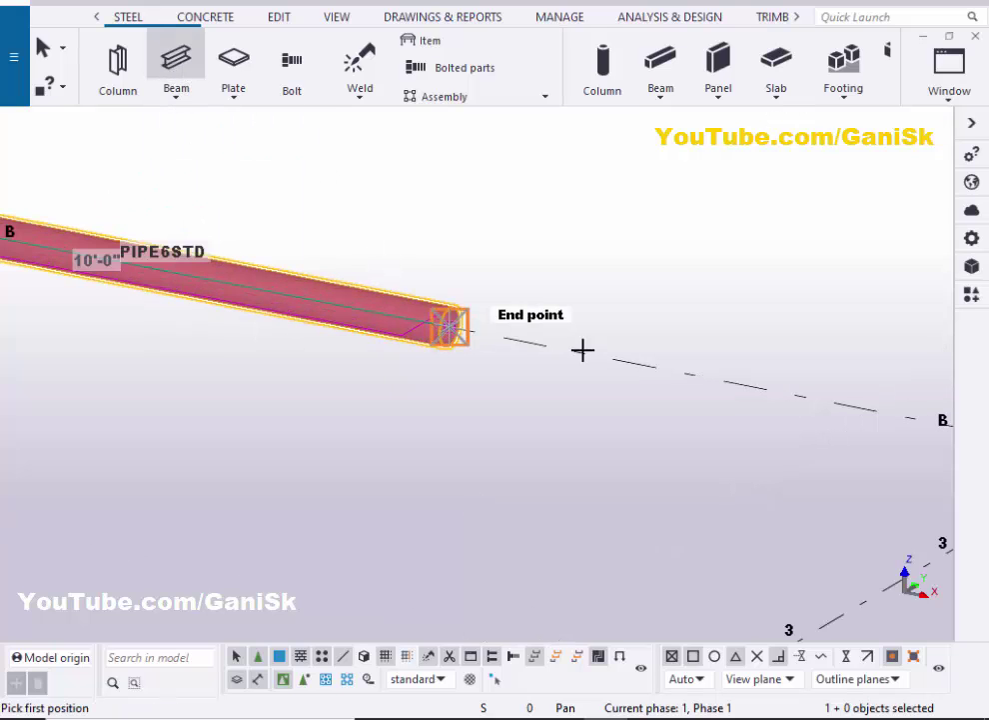
scroll(582, 349, down, 3)
click(790, 405)
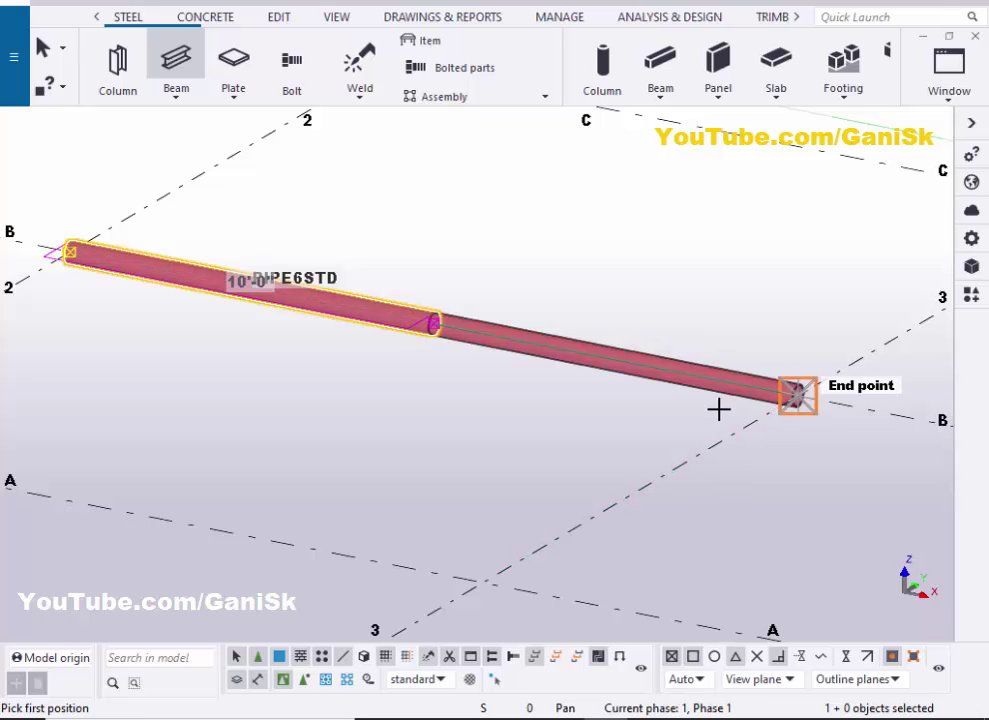
scroll(469, 365, up, 3)
right_click(518, 157)
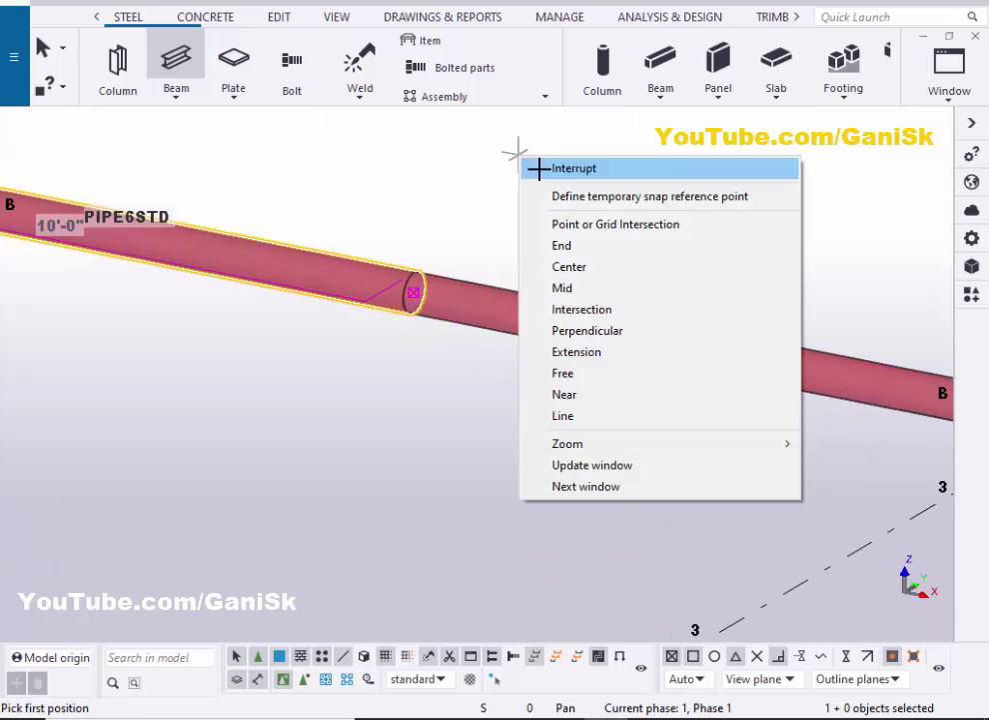
click(545, 166)
Bring up the properties of the new second pipe
scroll(477, 342, up, 2)
scroll(481, 339, down, 4)
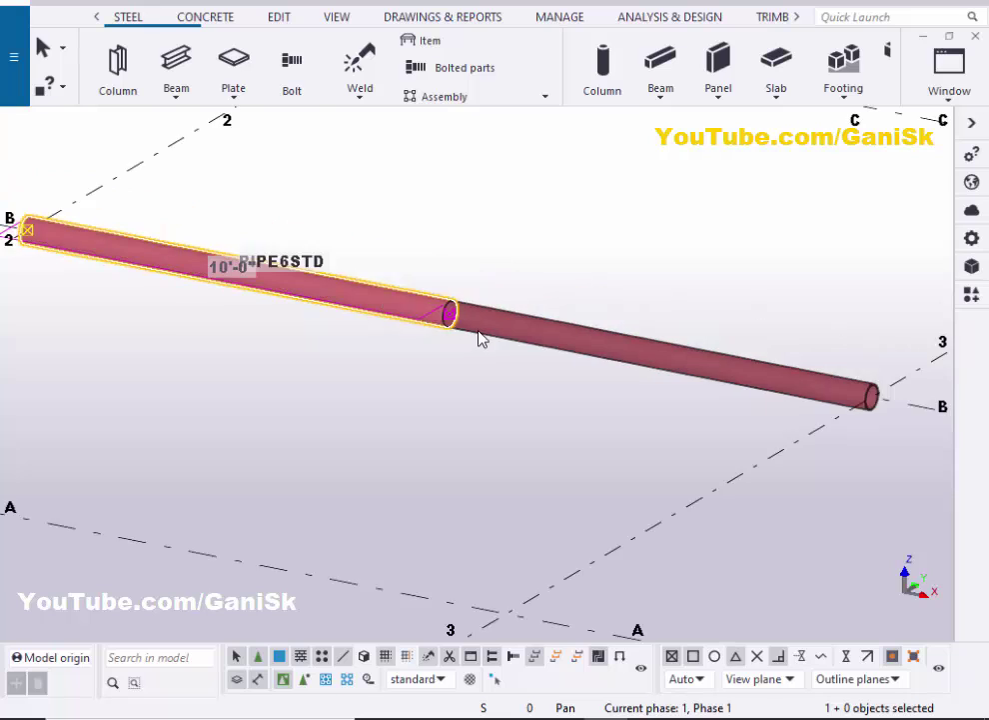
scroll(641, 371, up, 3)
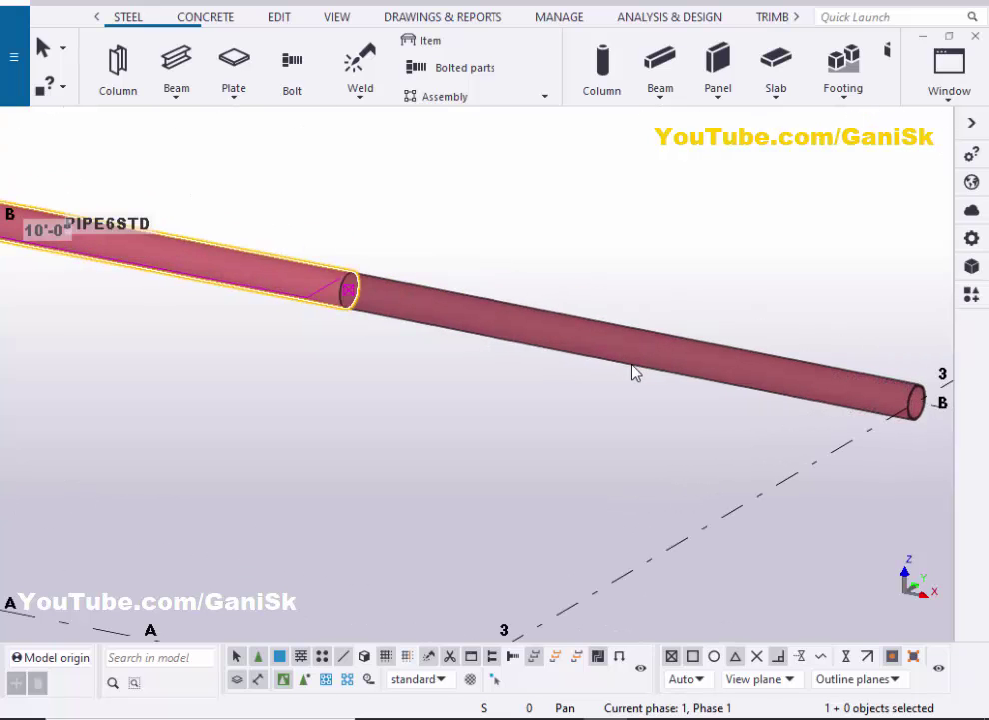
double_click(631, 372)
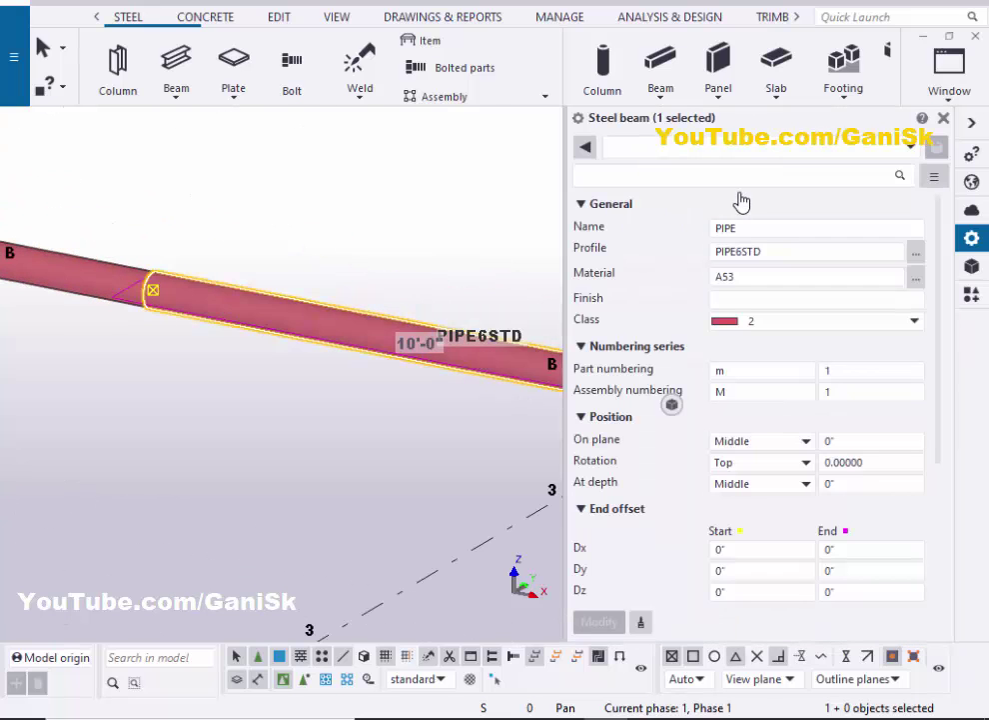
Choose PIPE3STD from the profile catalogue for the second pipe
click(915, 251)
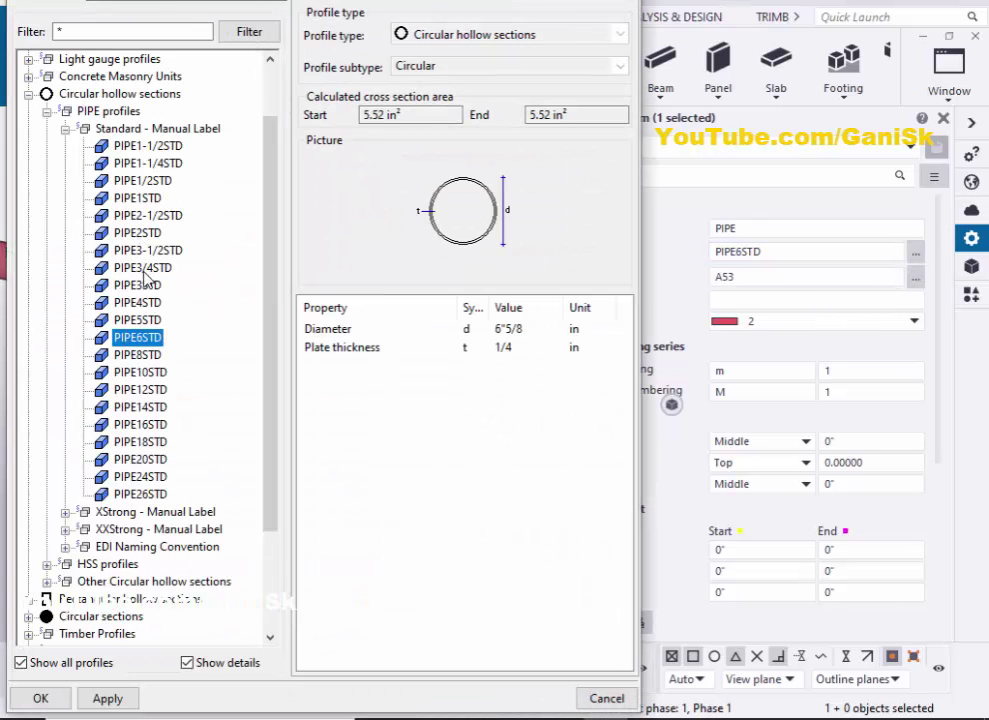
click(140, 285)
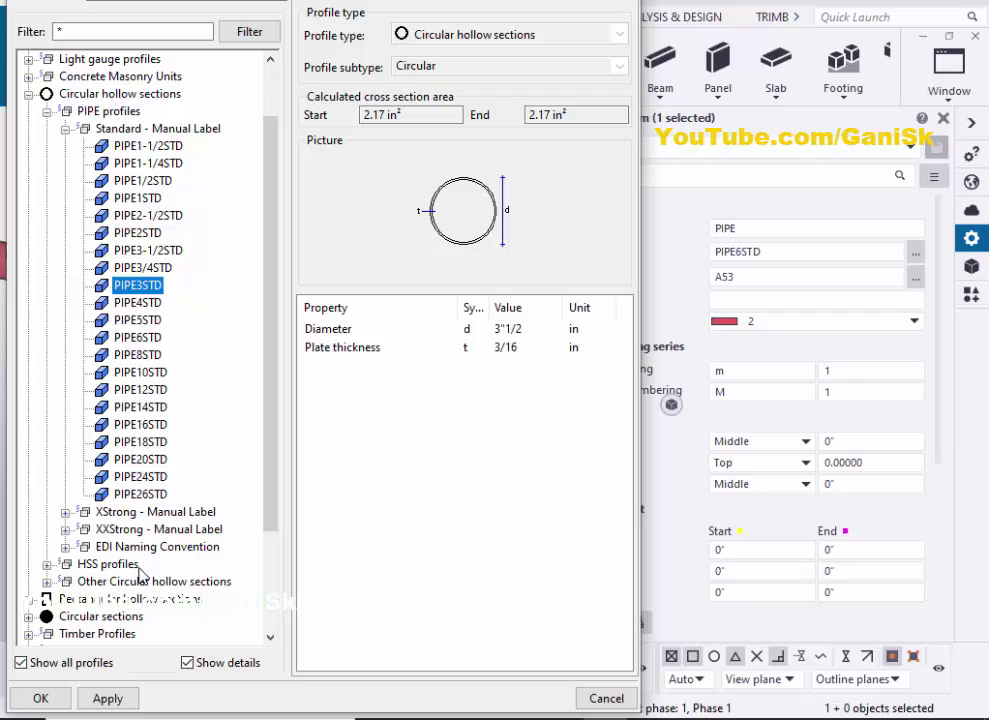
click(108, 698)
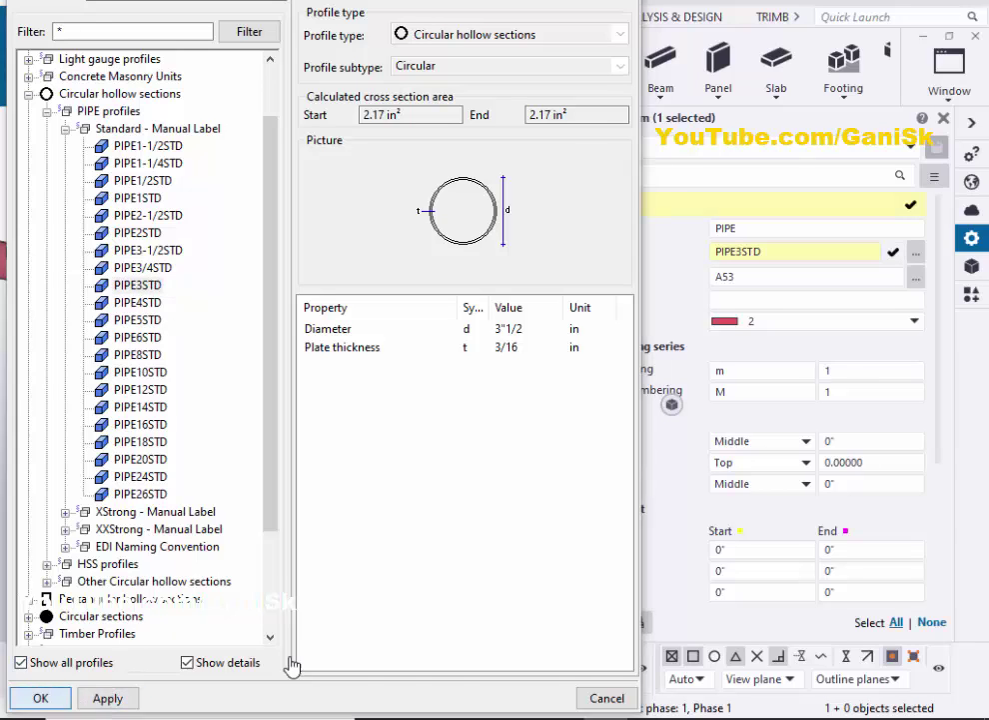
key(Return)
Set the pipe's class to 5 and apply the new profile and class
click(750, 321)
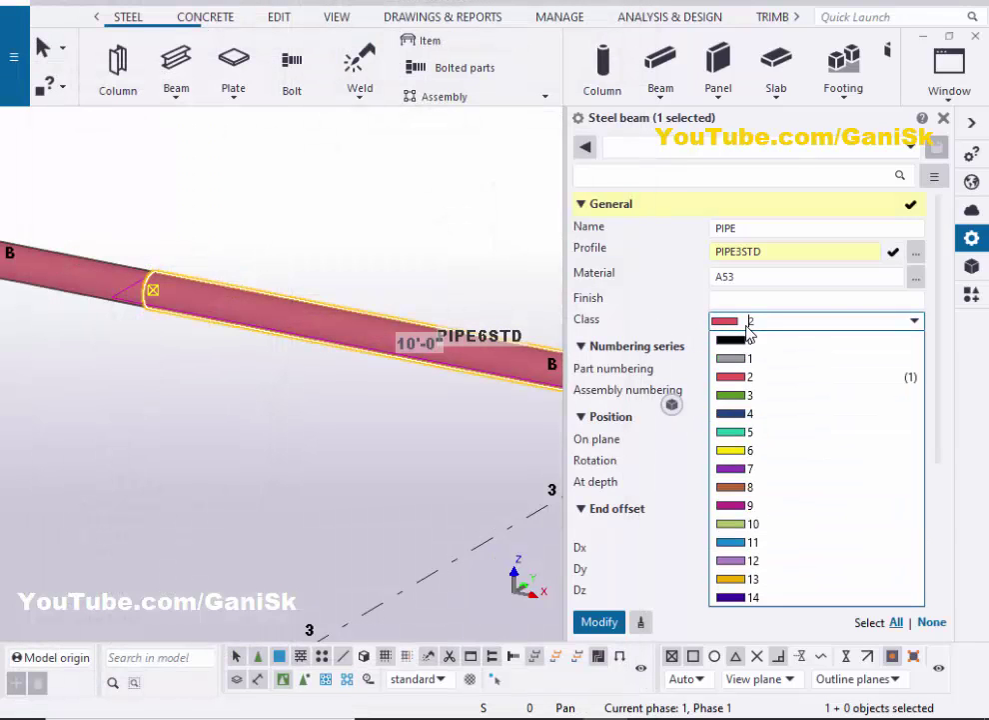
click(751, 406)
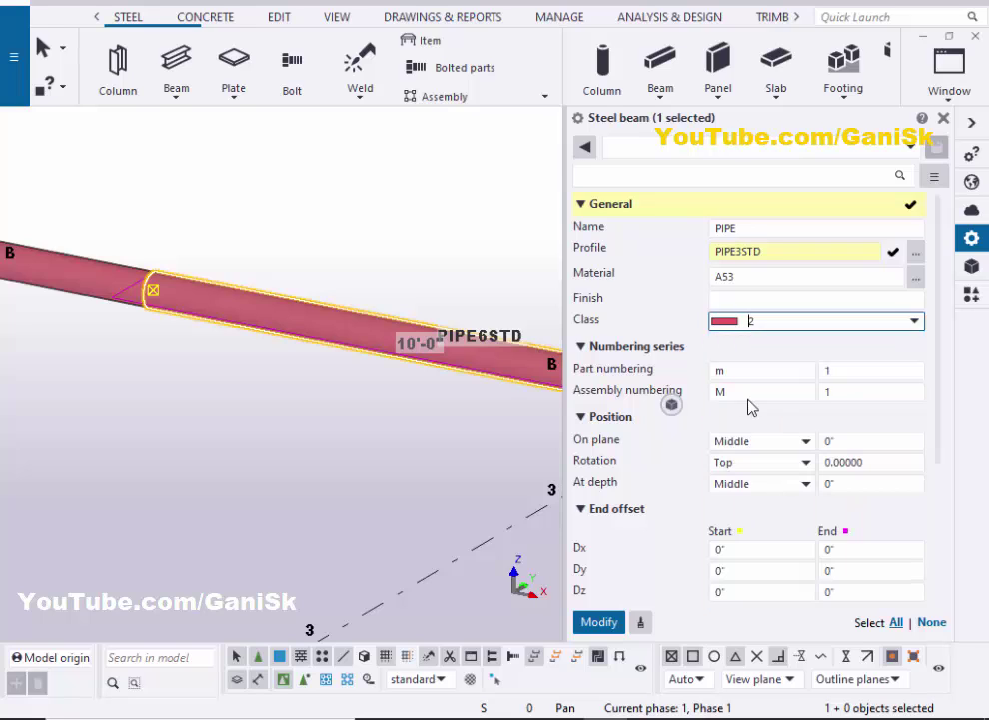
text(3)
click(753, 322)
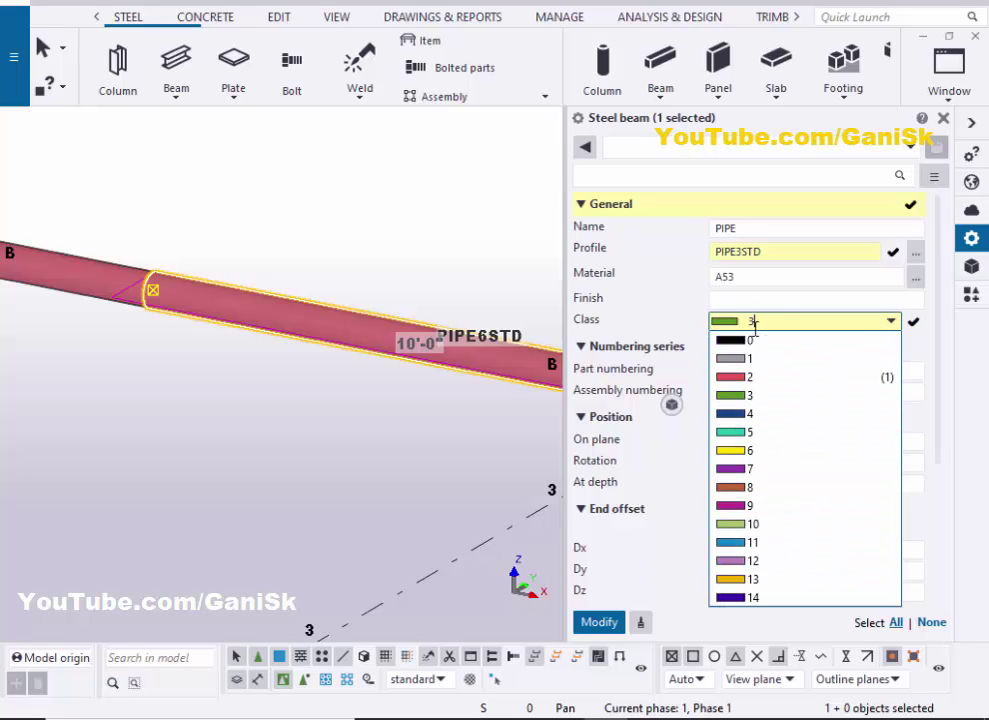
click(744, 432)
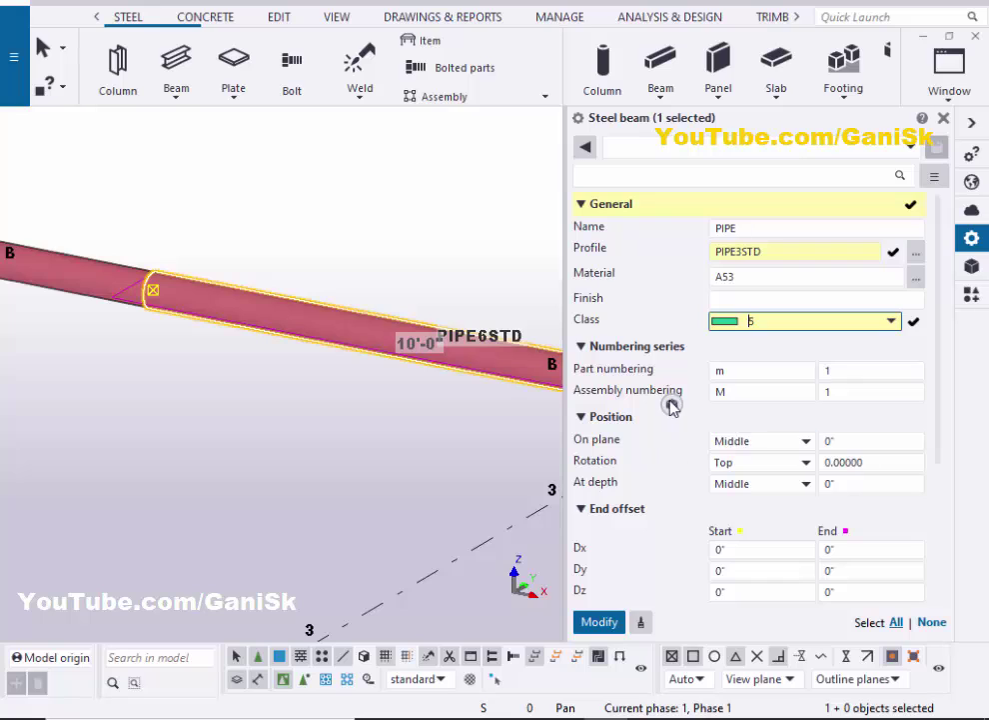
click(596, 622)
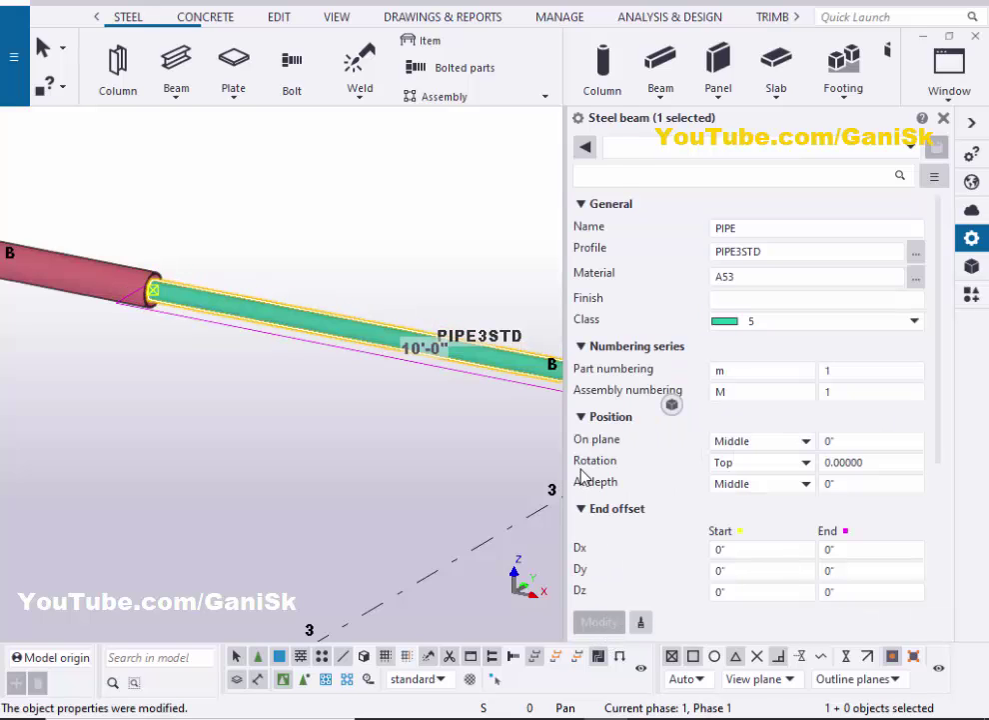
click(943, 117)
scroll(313, 296, up, 5)
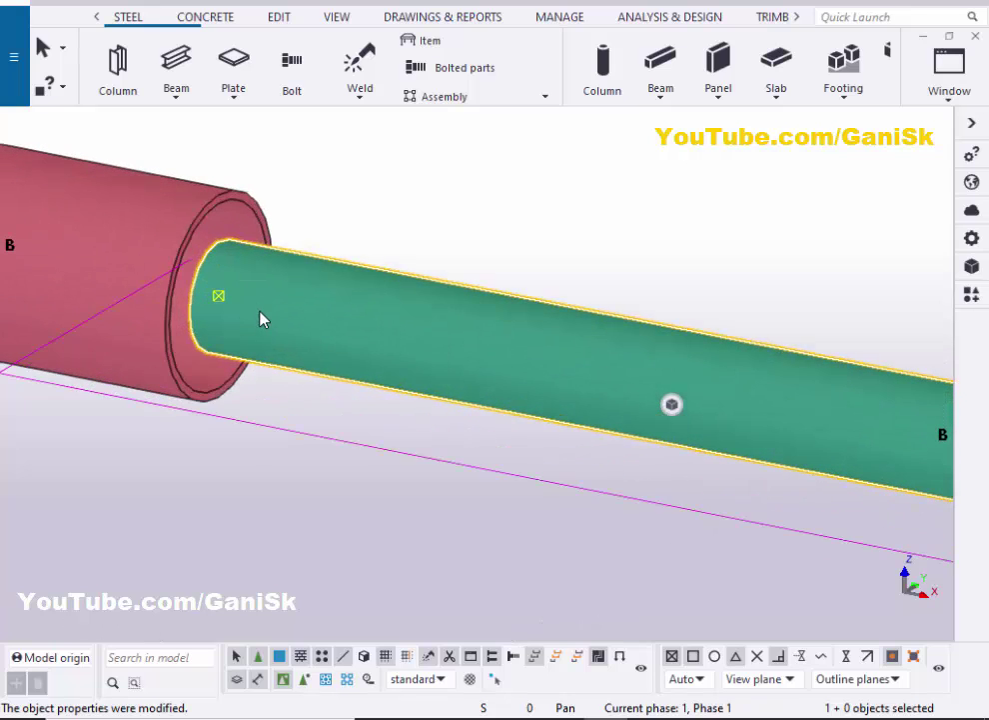
Close the floating view settings bar and show the Applications & components catalog
scroll(345, 326, down, 3)
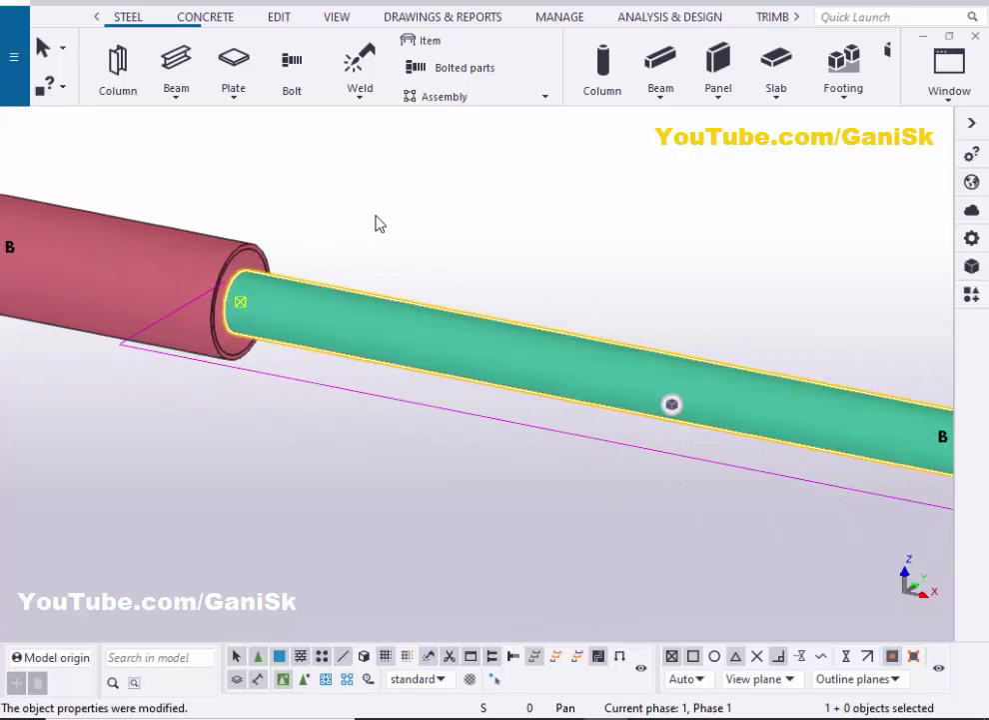
scroll(332, 235, up, 2)
mouse_move(419, 265)
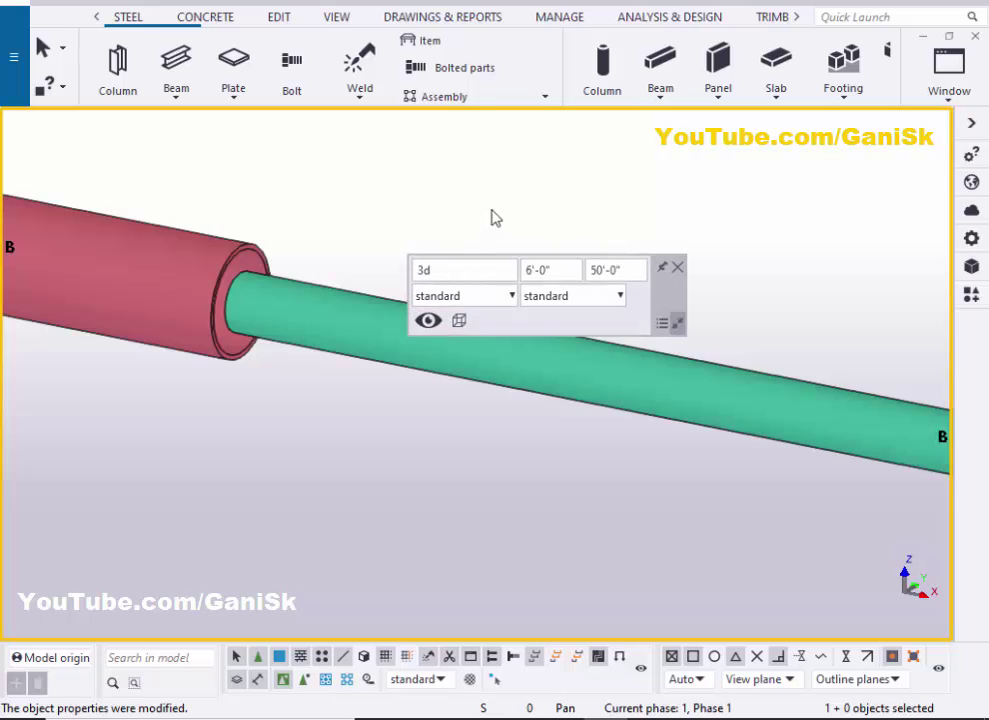
click(679, 266)
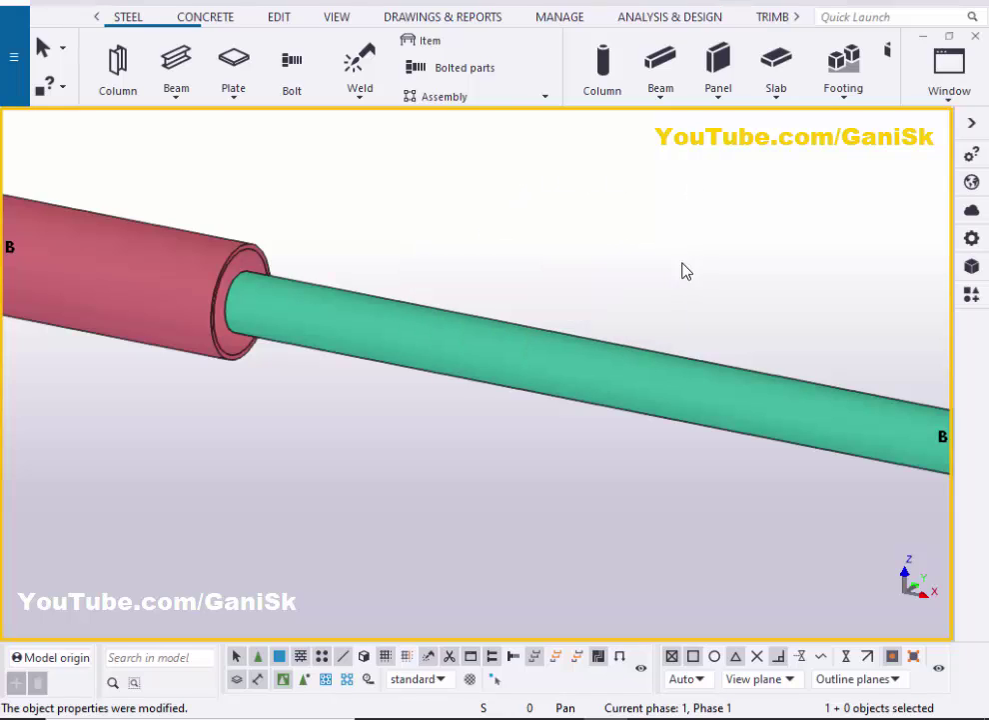
click(971, 294)
Search '195' and insert Offshore 4 (195) from the red main pipe to the green pipe
click(728, 177)
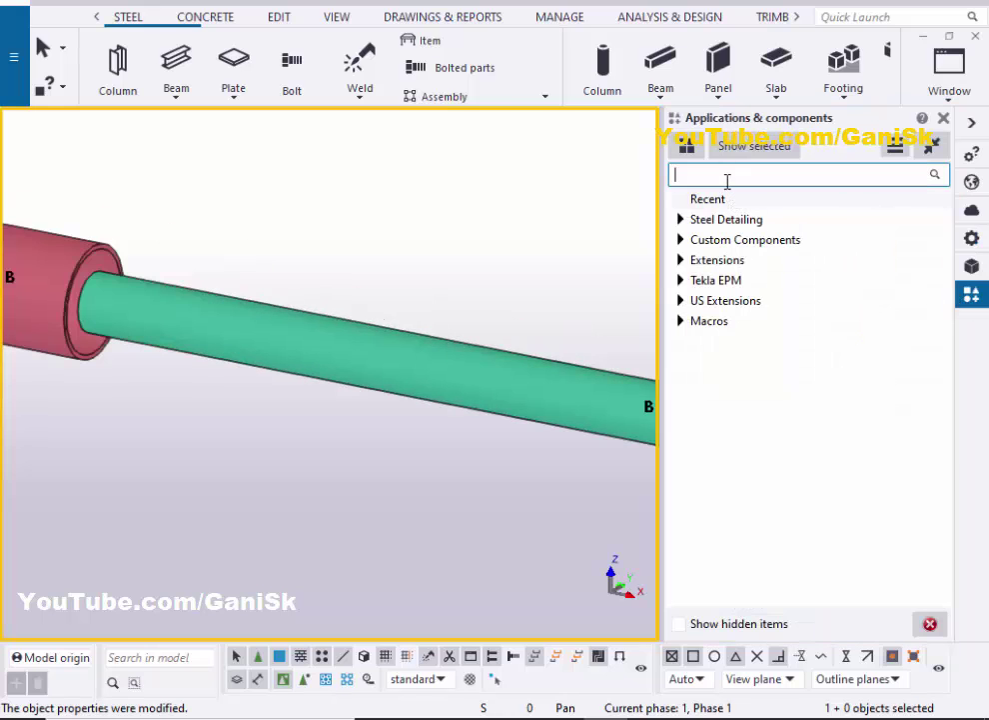
text(195)
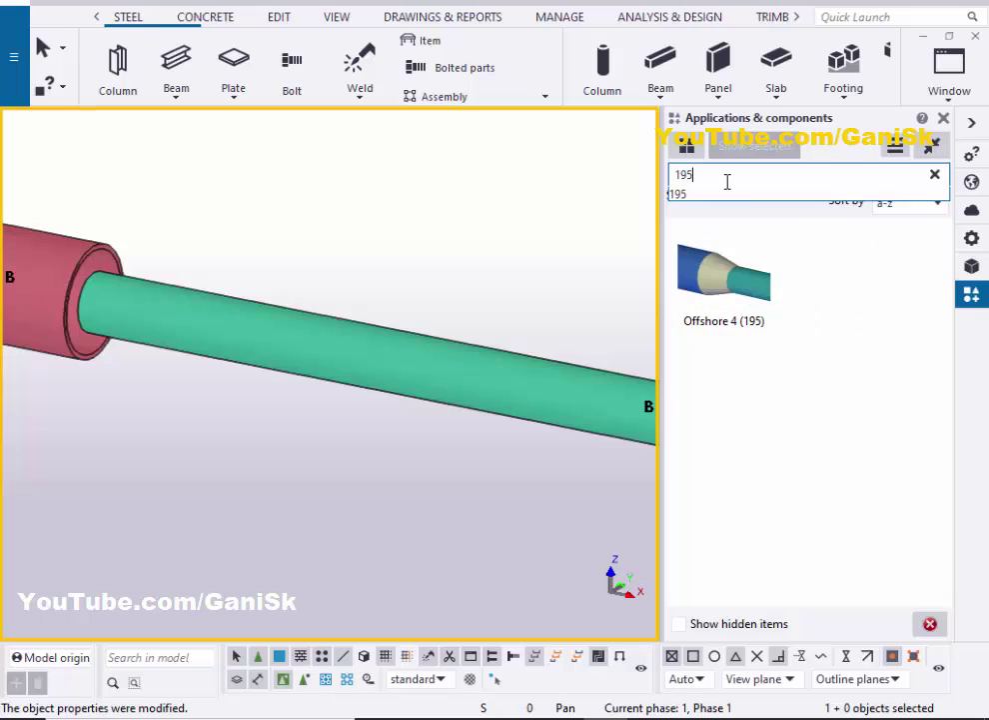
click(738, 302)
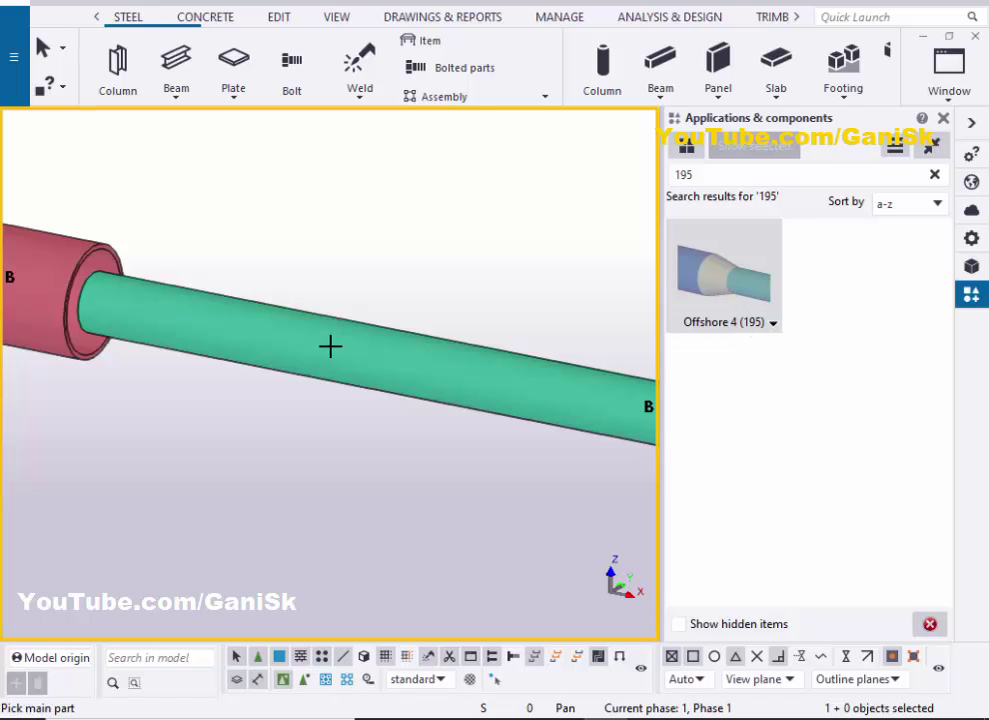
scroll(330, 346, down, 2)
click(169, 341)
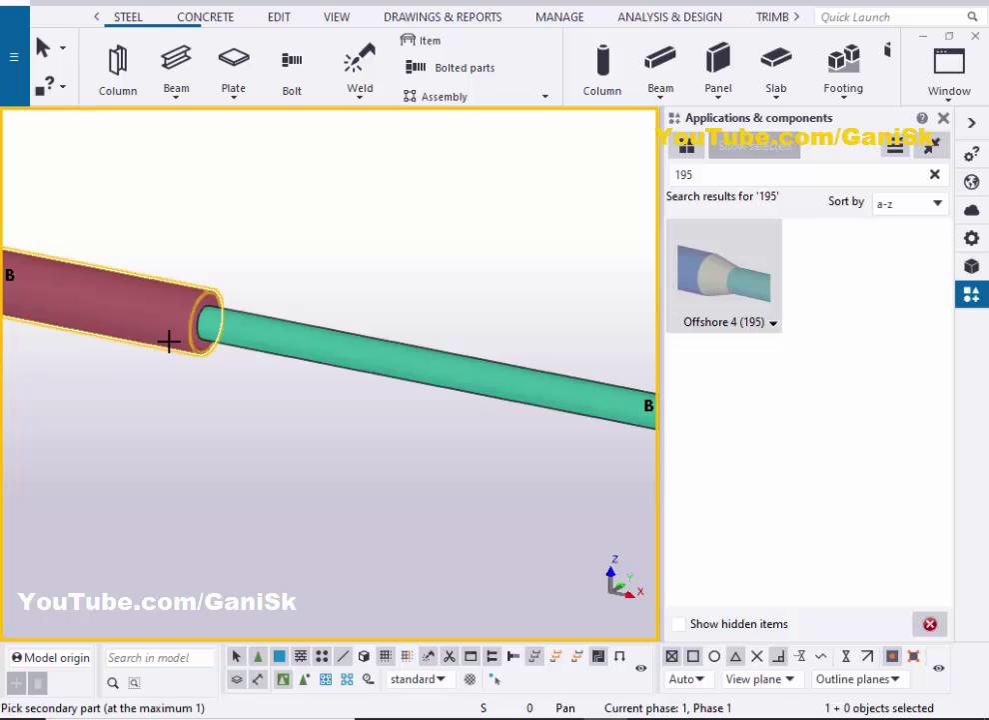
click(330, 352)
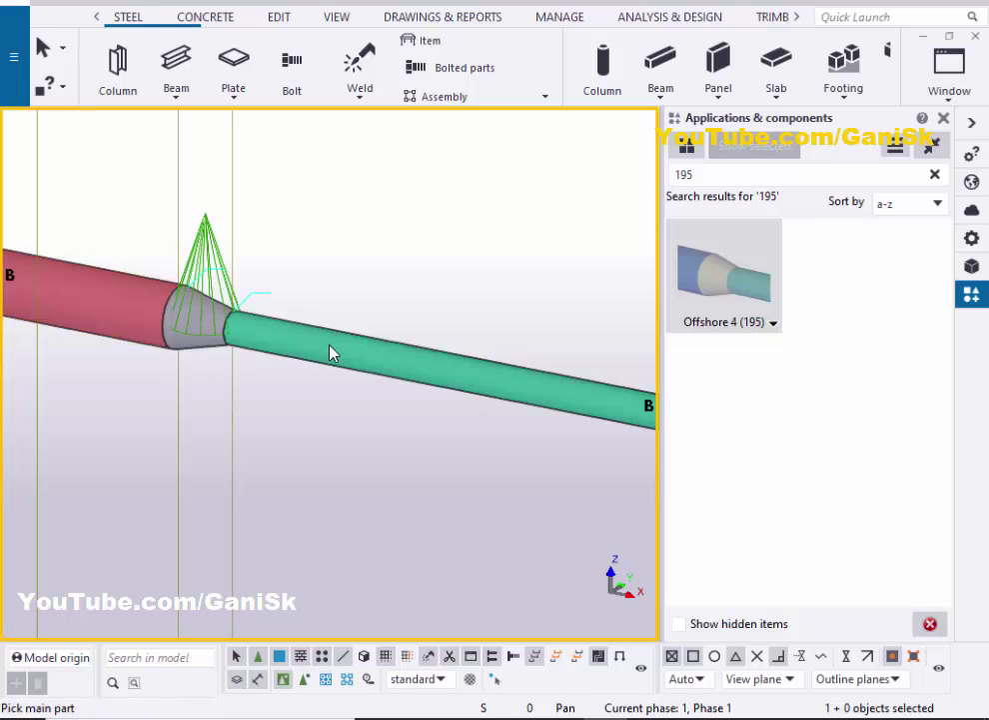
click(943, 118)
right_click(627, 169)
Stop the component insertion command and redraw the model view
click(635, 177)
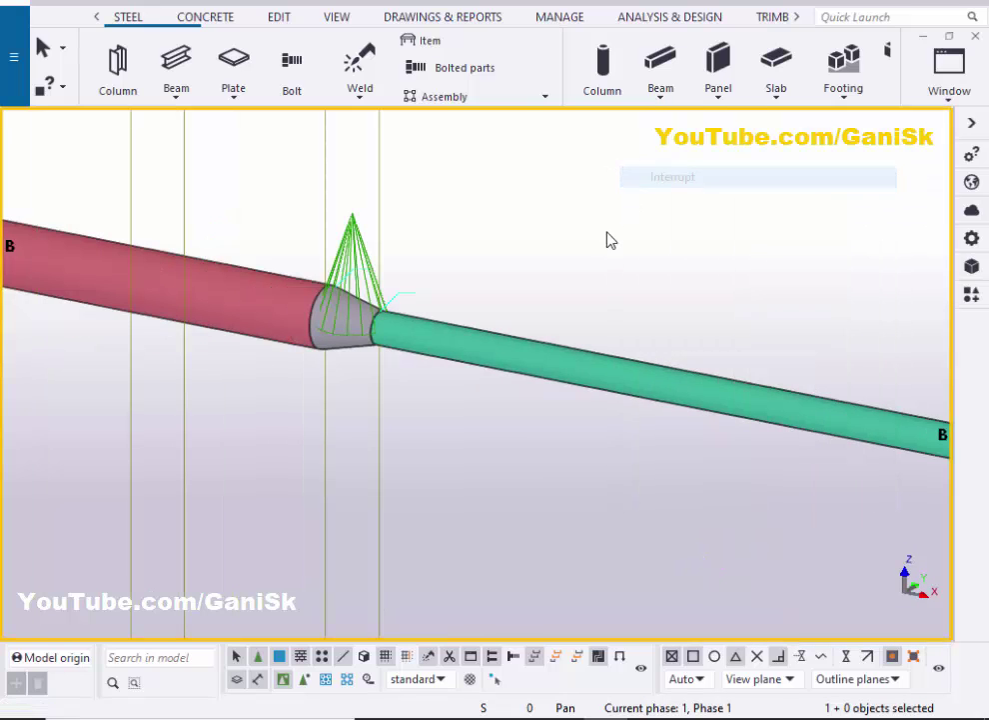
right_click(568, 180)
click(649, 289)
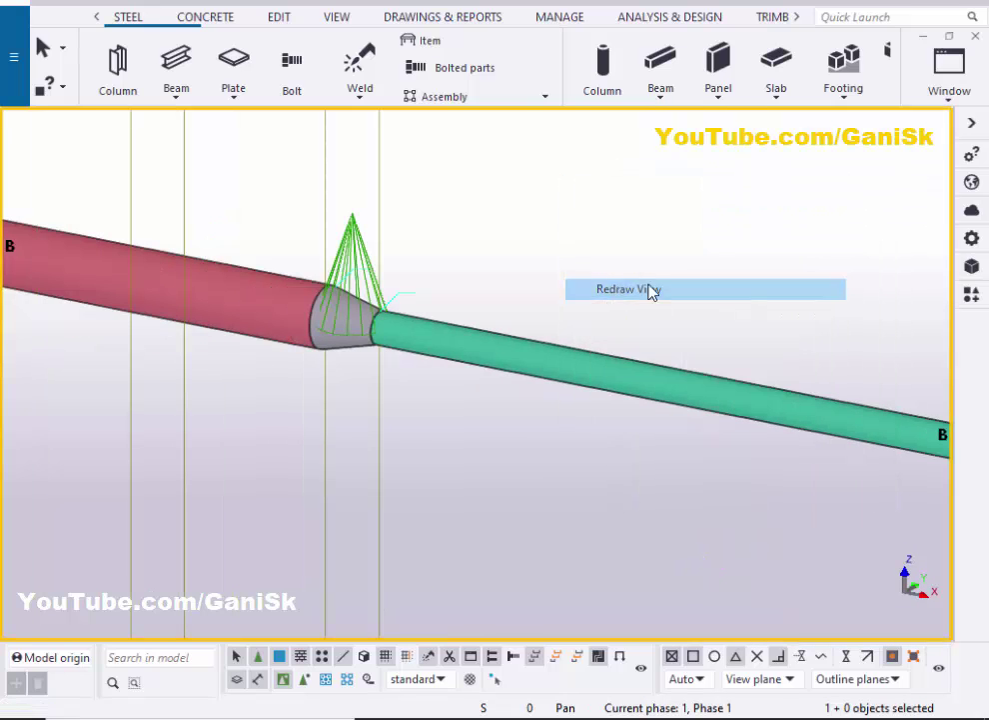
scroll(445, 364, up, 3)
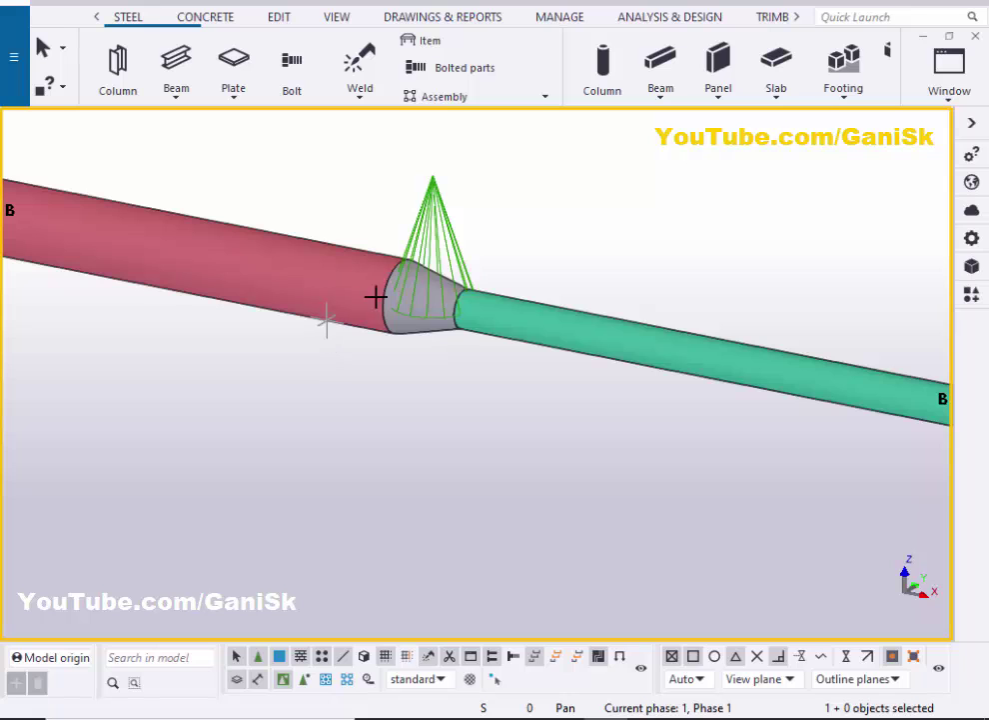
Rotate the view around the cone joint until both pipes run horizontally side-on
key(v)
click(409, 302)
ctrl+middle_drag(408, 305, 575, 311)
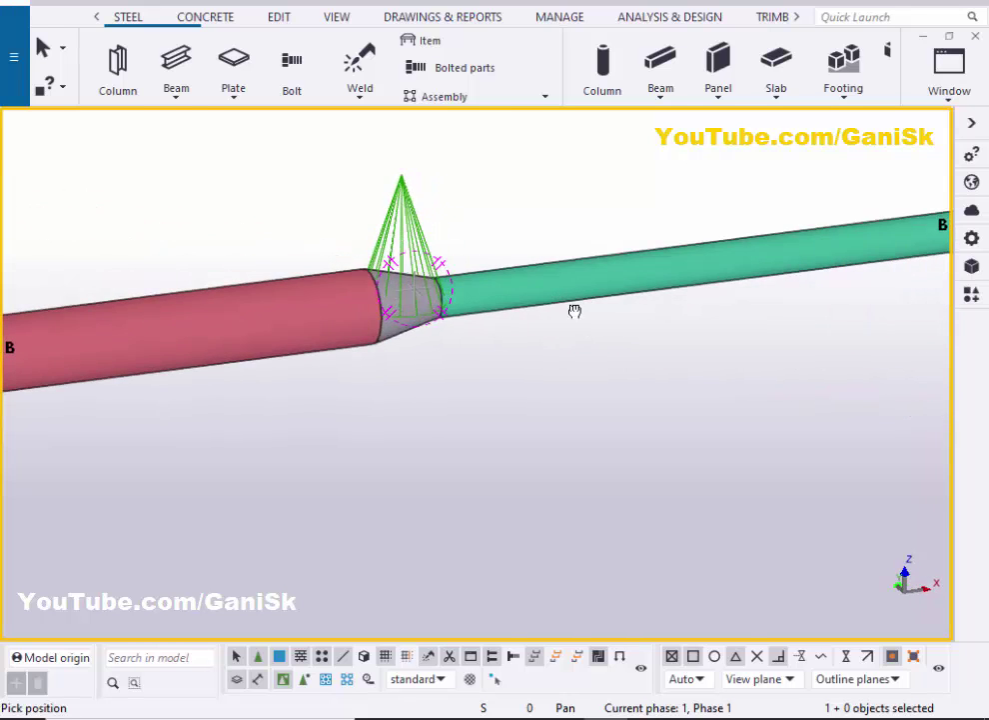
scroll(433, 290, up, 2)
ctrl+middle_drag(432, 290, 418, 309)
scroll(335, 301, up, 2)
scroll(417, 308, down, 3)
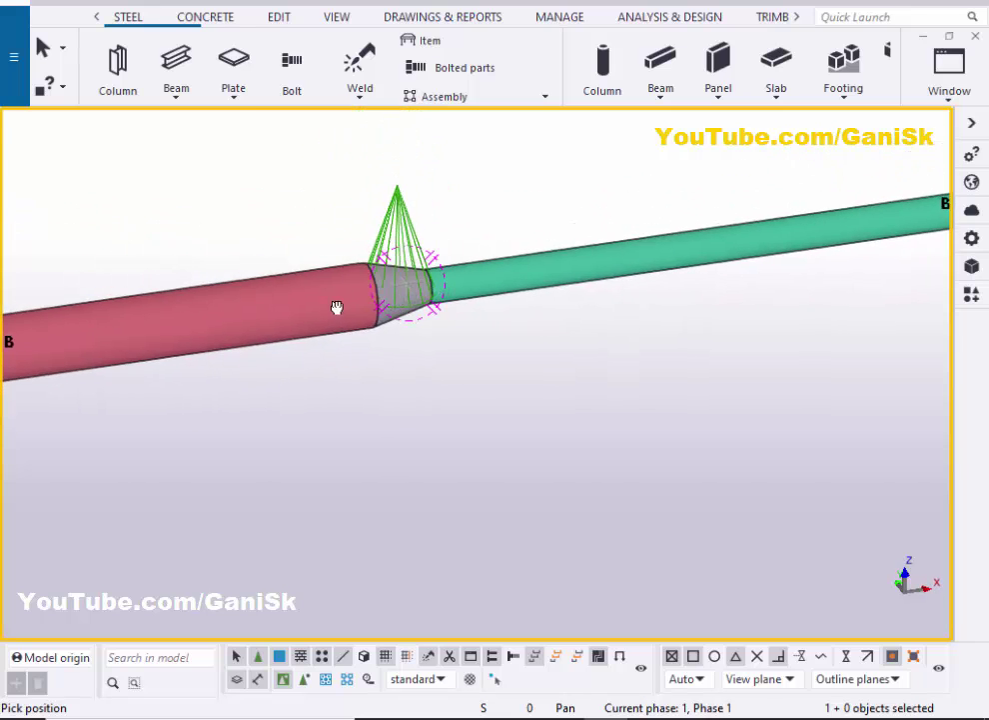
ctrl+middle_drag(337, 308, 347, 309)
scroll(347, 309, down, 3)
right_click(385, 184)
click(411, 193)
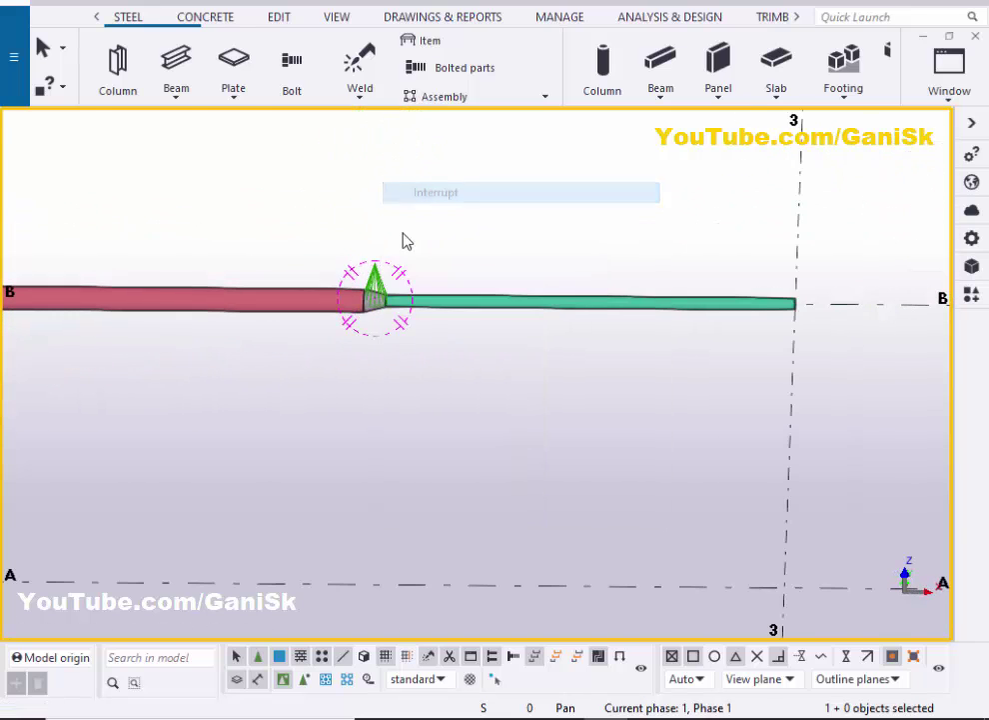
scroll(404, 240, down, 3)
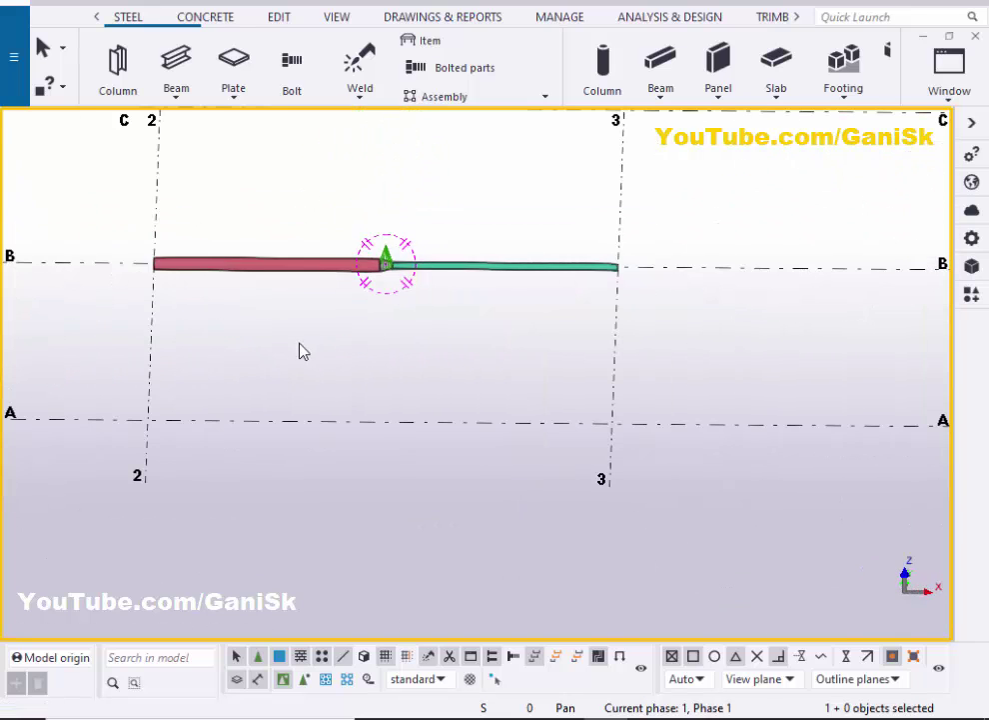
Create plan and elevation views along all grid lines, then zoom in on the pipe joint
right_click(308, 428)
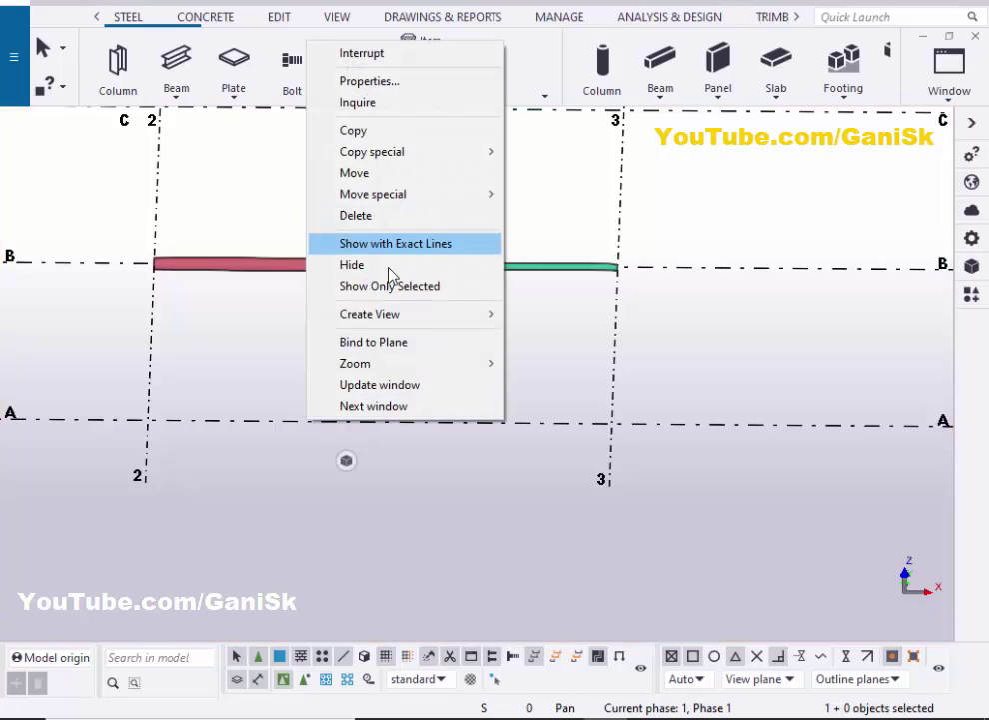
mouse_move(386, 314)
click(570, 337)
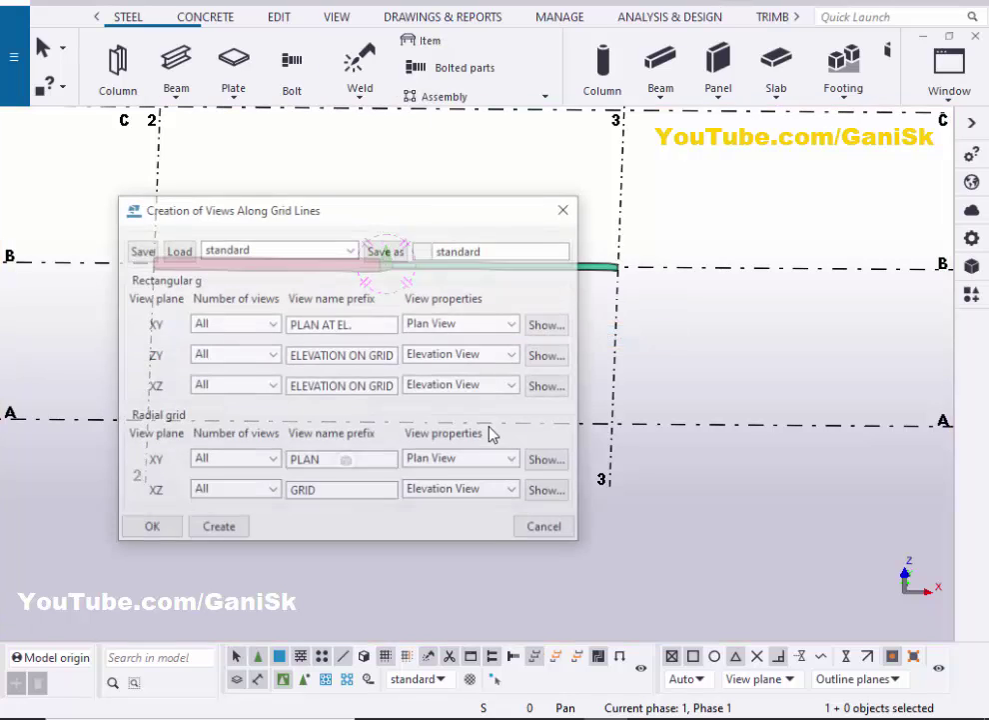
click(219, 526)
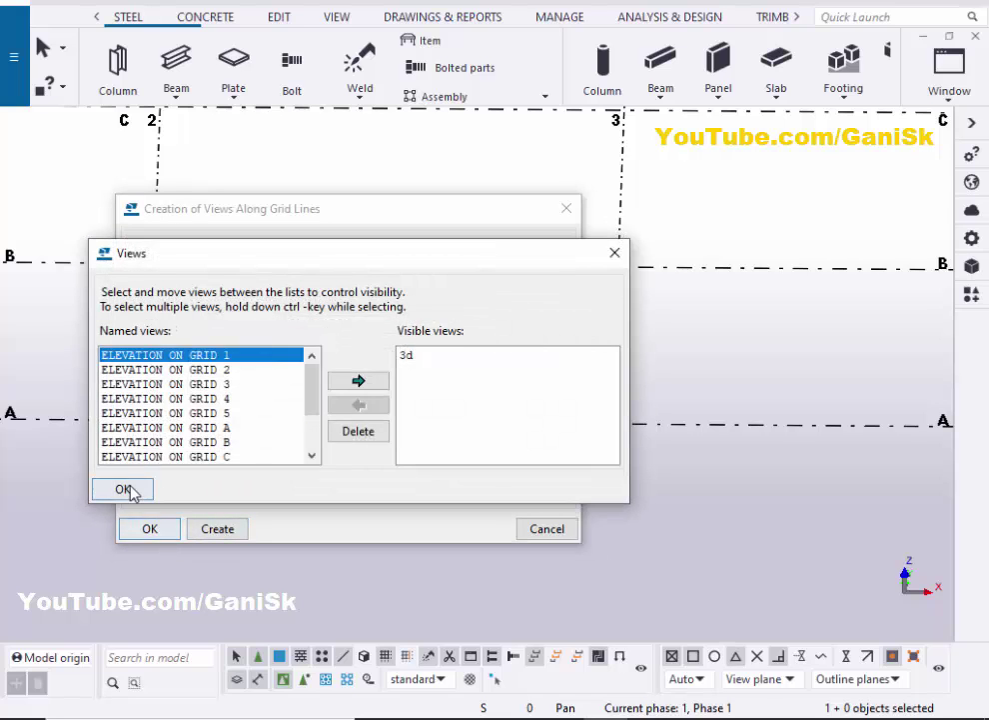
click(125, 489)
click(150, 529)
scroll(398, 325, up, 4)
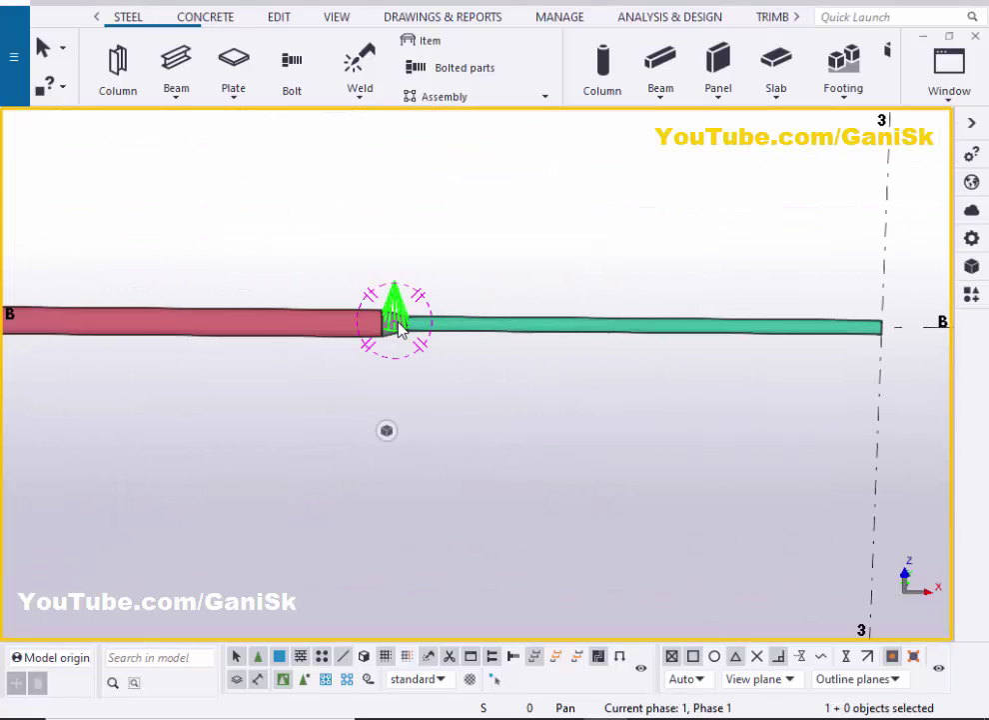
scroll(398, 328, up, 6)
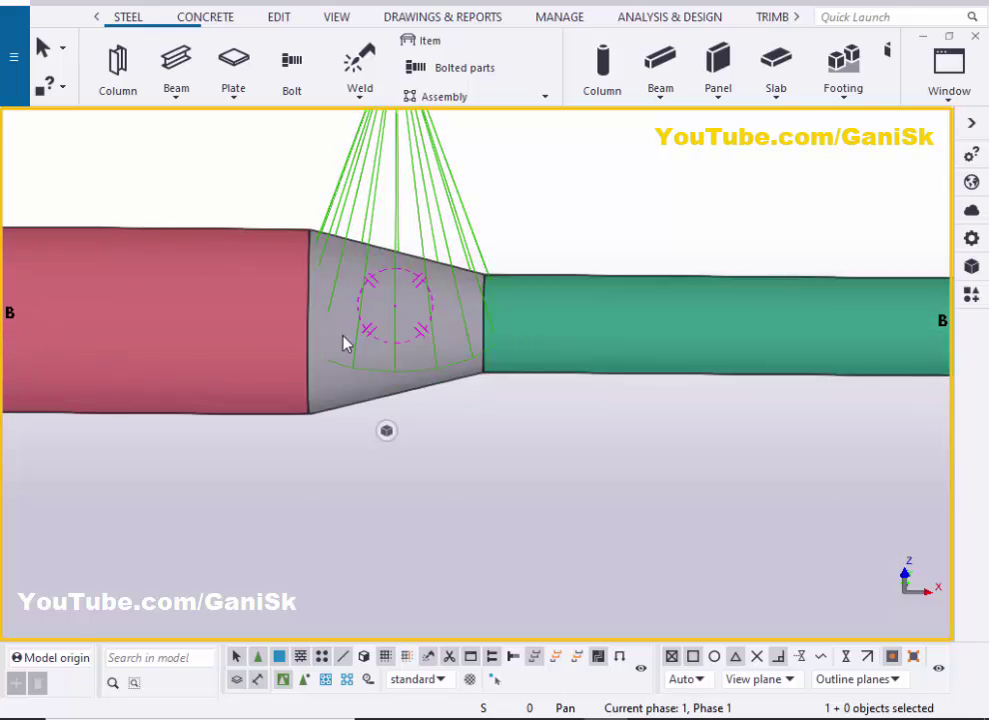
scroll(381, 390, down, 2)
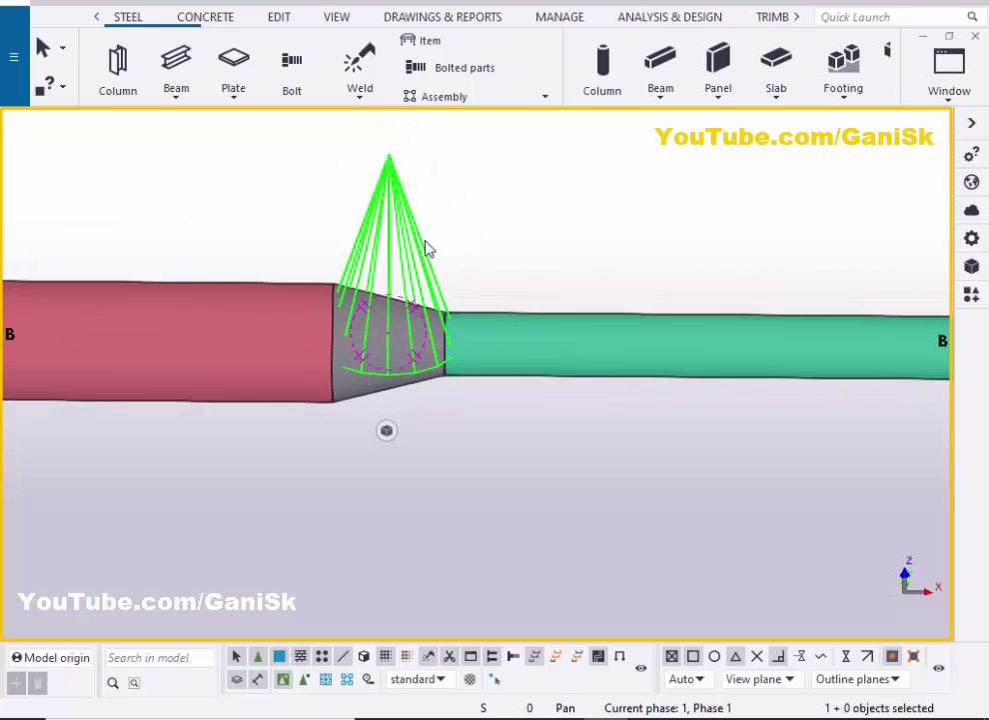
Open the Offshore 4 (195) settings and apply 4" transition lengths
double_click(411, 249)
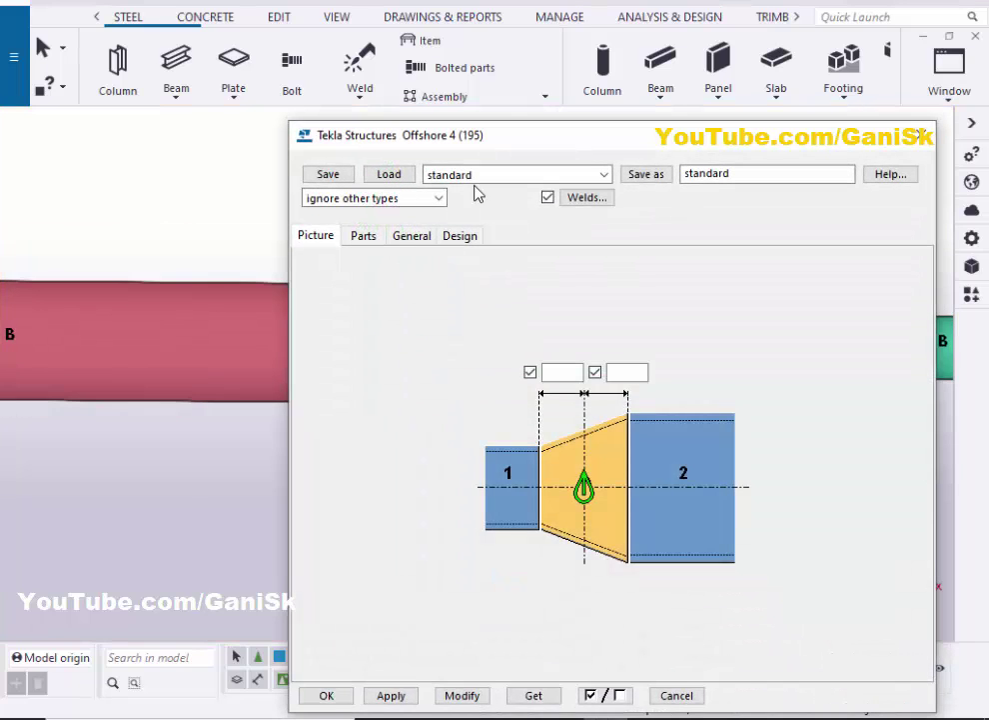
drag(577, 137, 722, 53)
scroll(135, 349, down, 3)
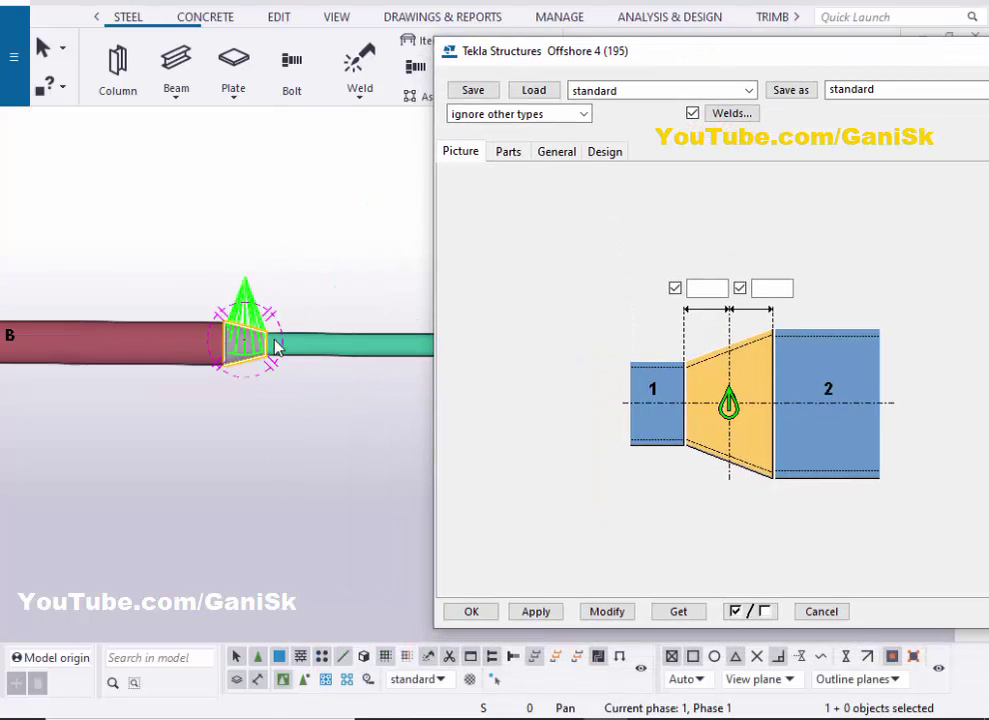
scroll(288, 345, up, 3)
scroll(288, 344, up, 2)
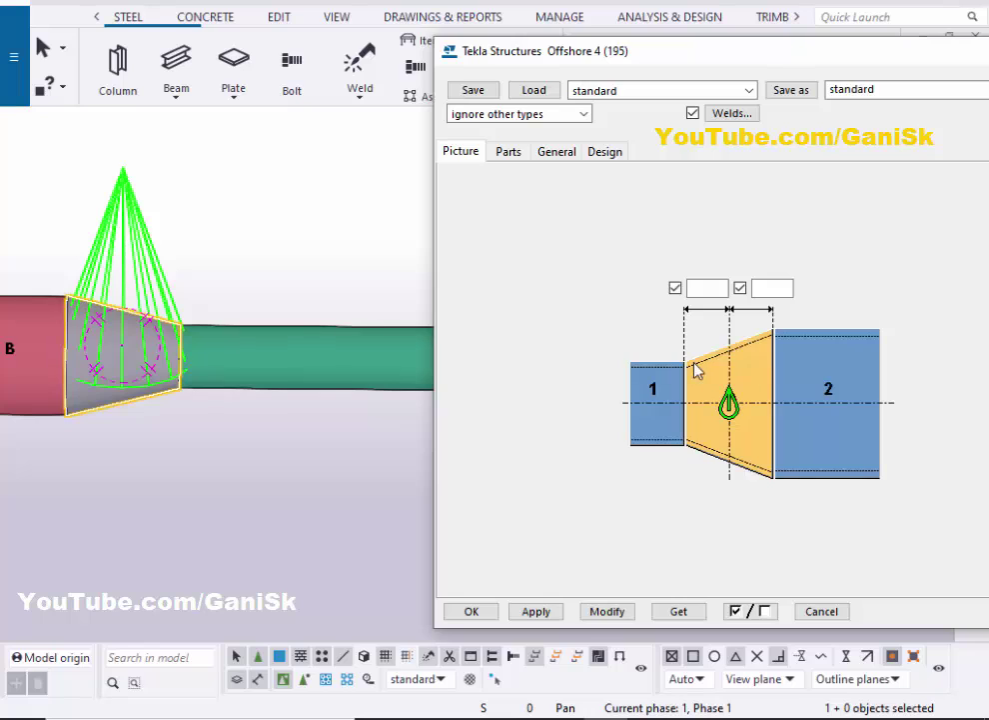
click(705, 291)
text(4")
click(770, 287)
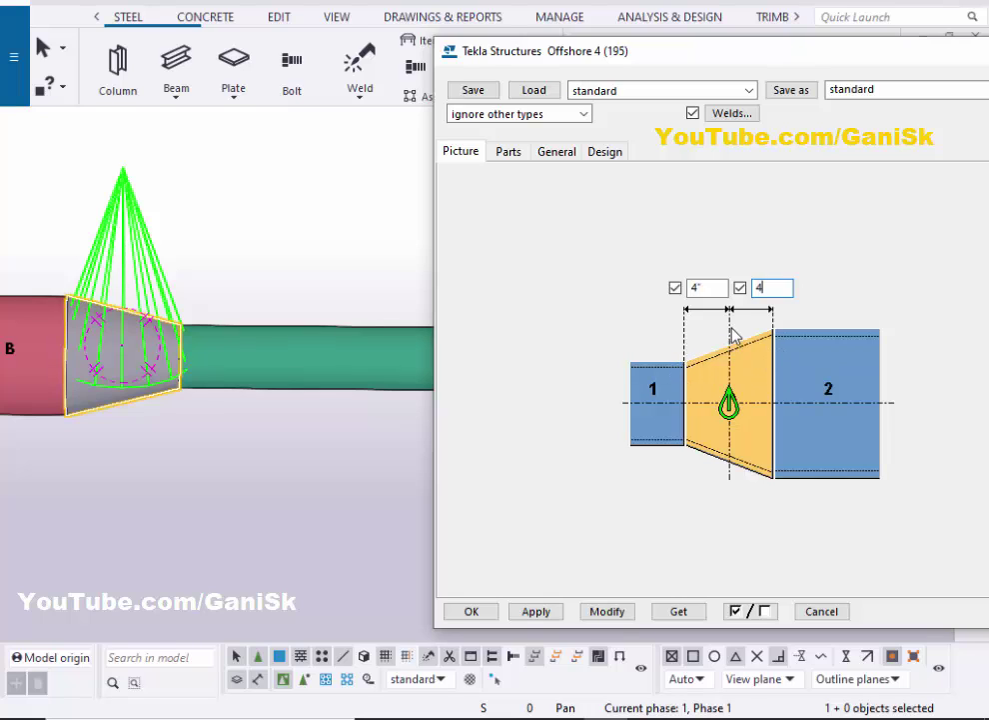
click(607, 610)
Change both transition length dimensions to 6" and update the cone
scroll(142, 436, up, 3)
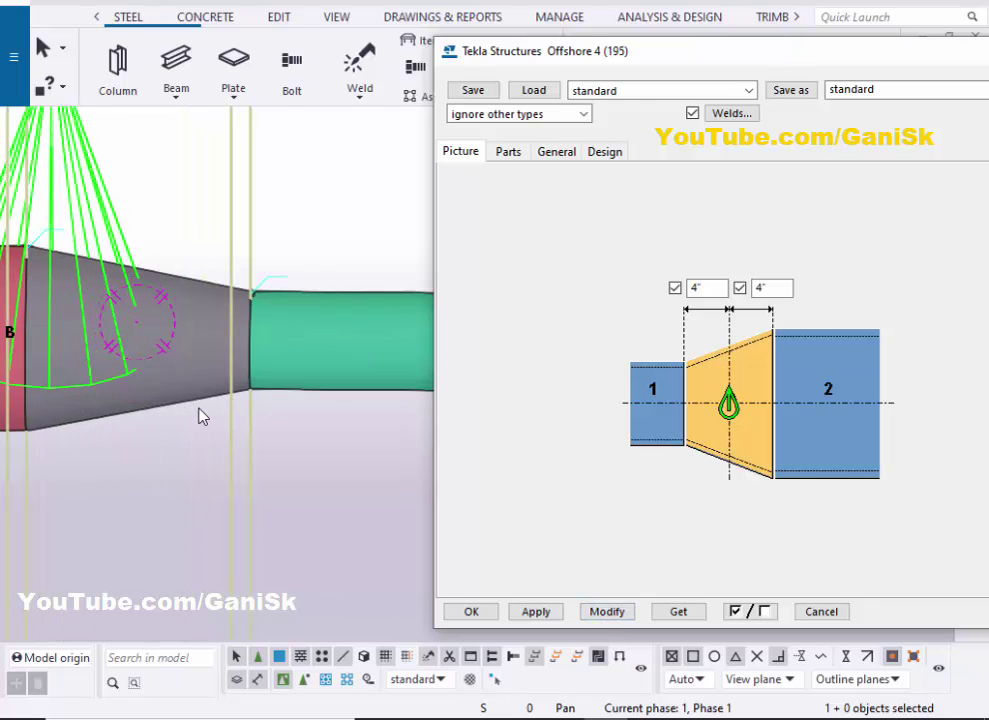
scroll(181, 411, down, 3)
double_click(704, 288)
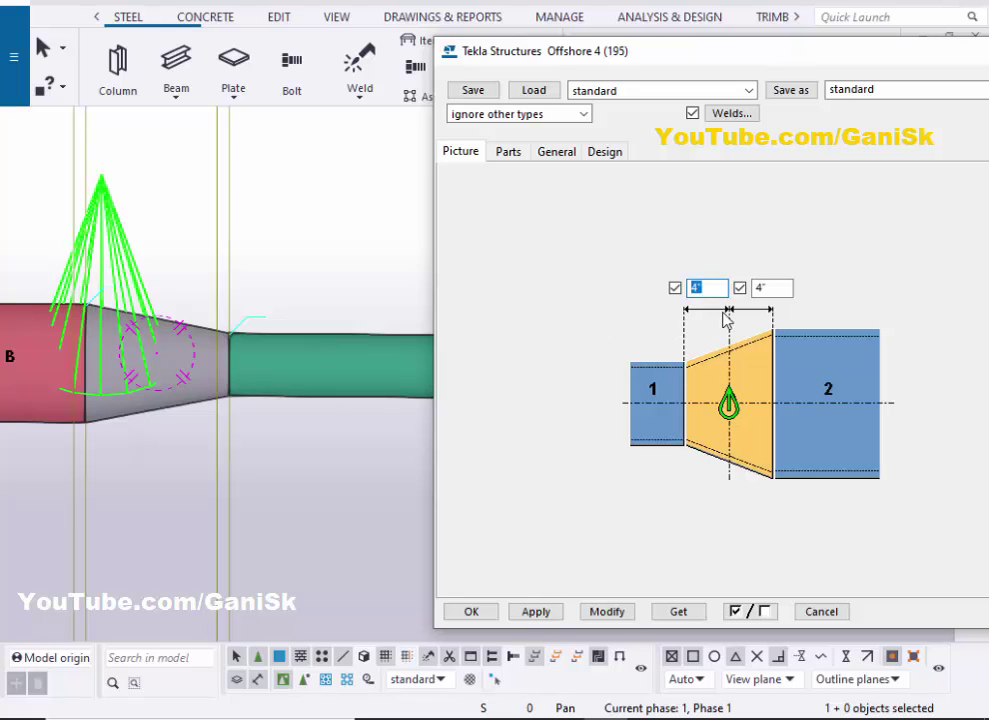
text(6)
key(Tab)
text(6)
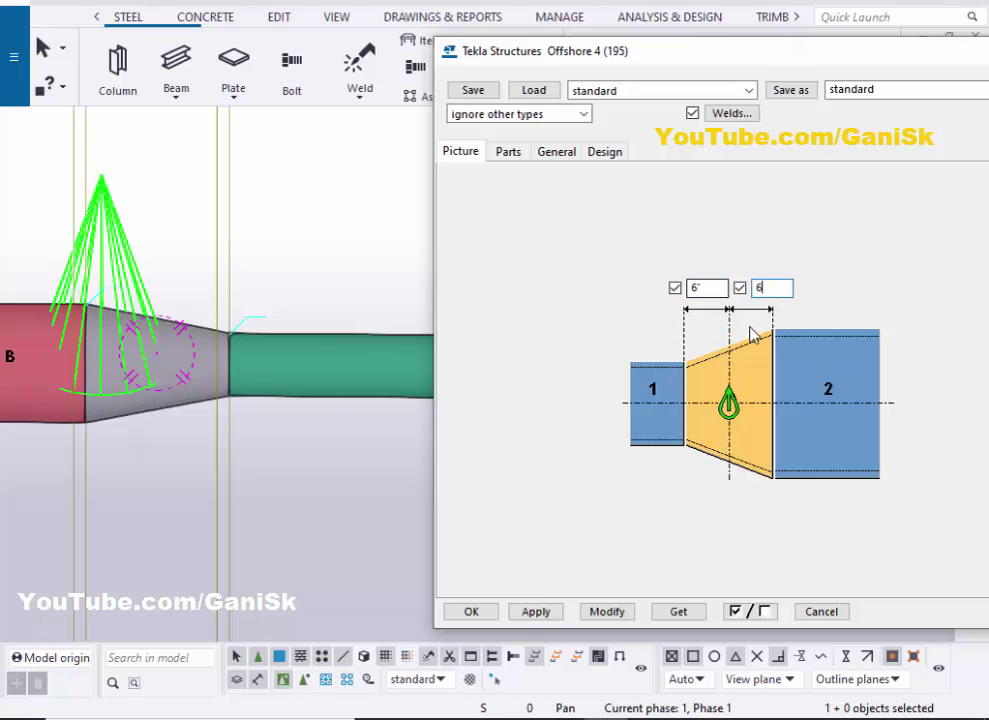
click(603, 612)
scroll(160, 419, down, 1)
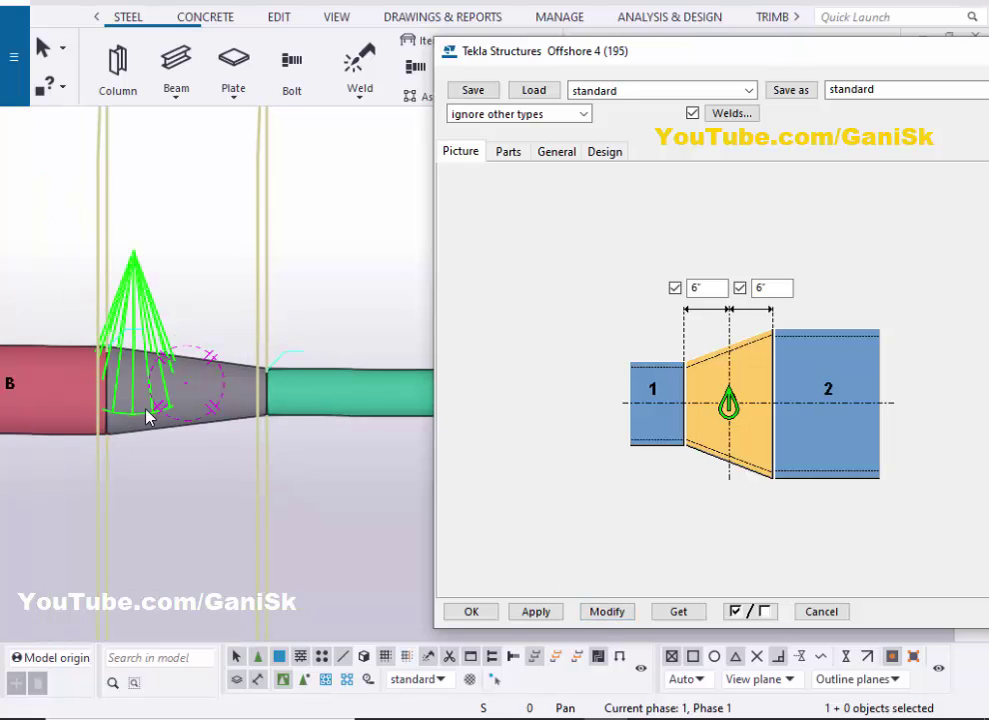
scroll(147, 417, up, 1)
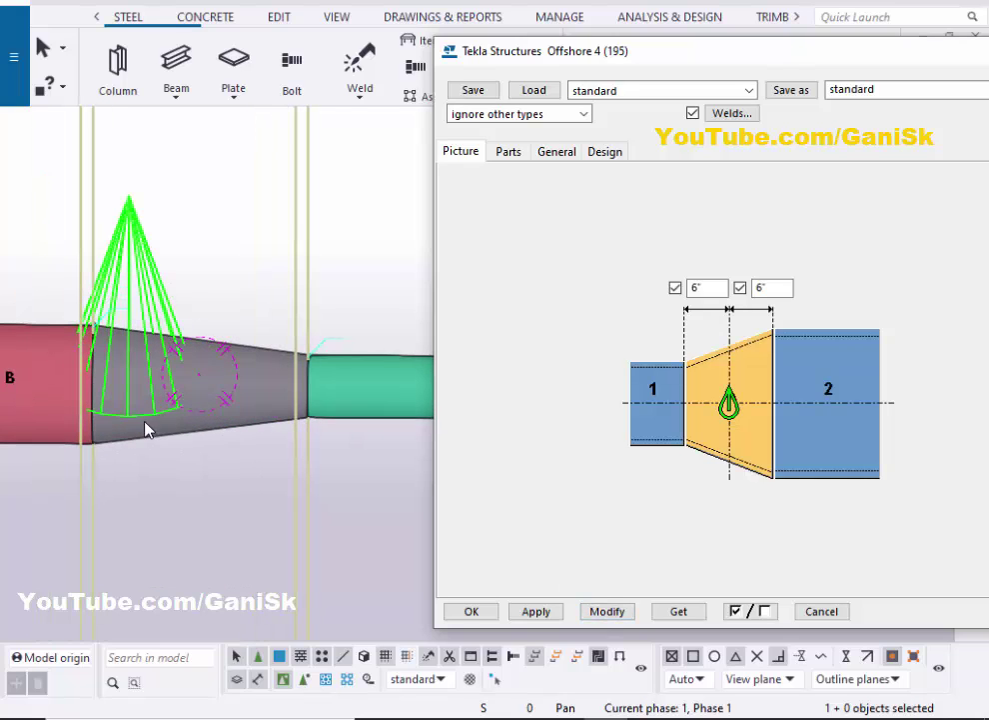
click(606, 615)
Close the component settings and redraw the model view
click(489, 613)
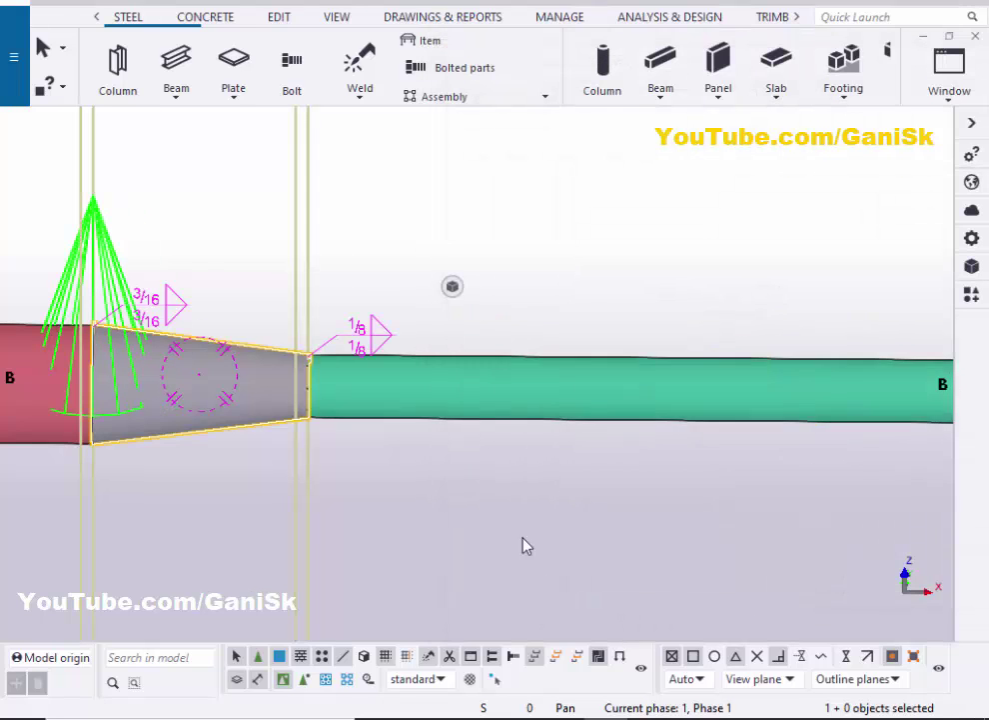
scroll(505, 331, down, 2)
right_click(500, 258)
click(566, 367)
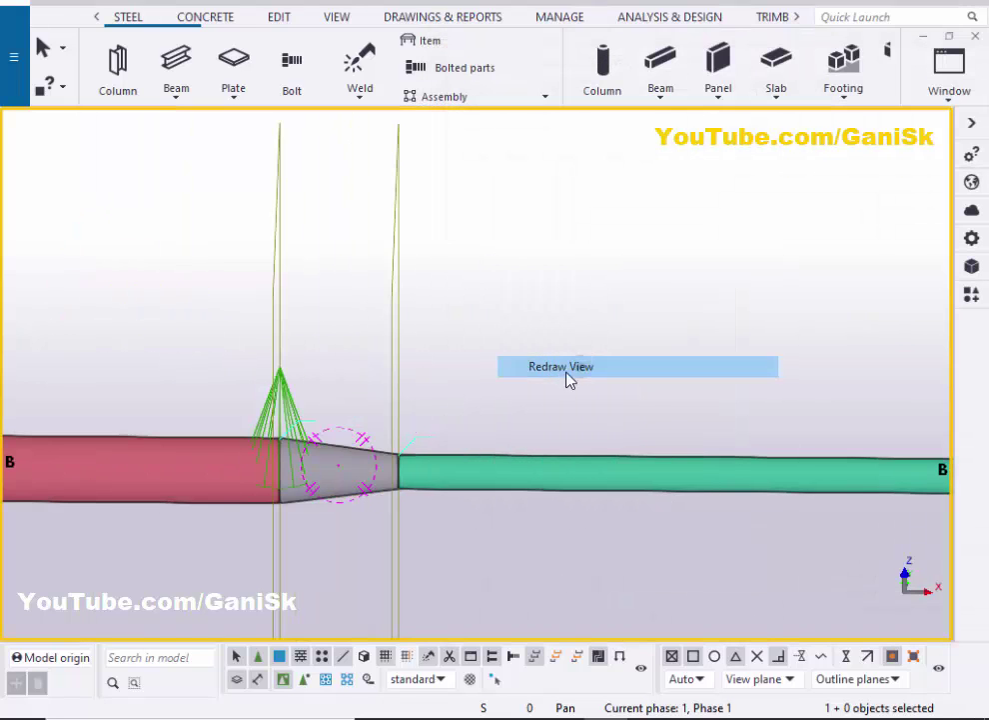
scroll(519, 414, down, 6)
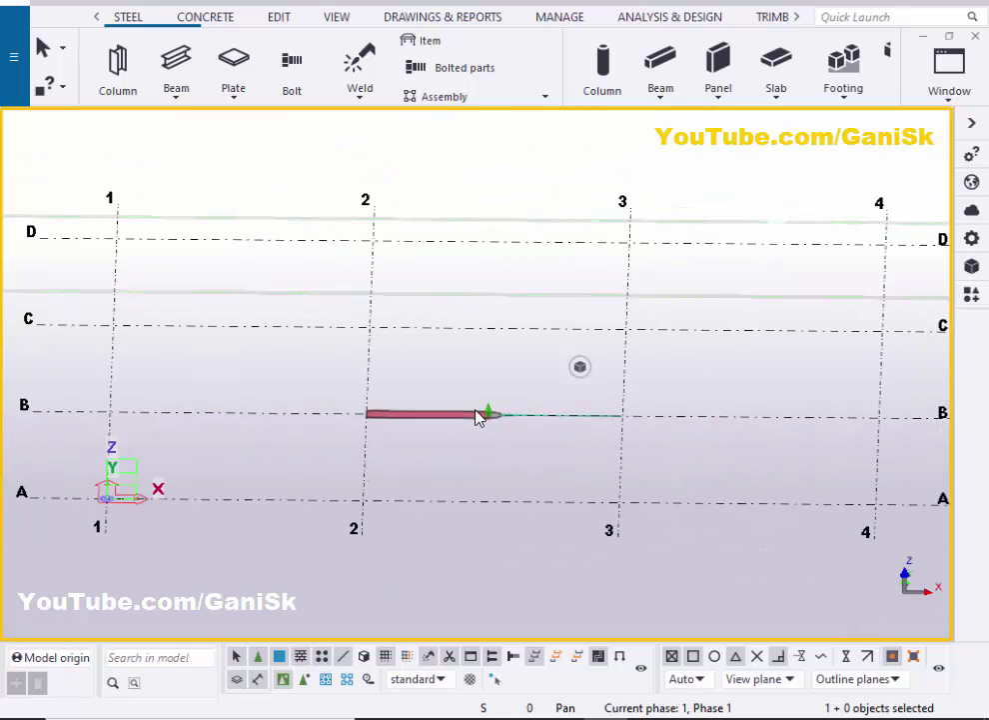
Make ELEVATION ON GRID B a visible view through the Views list
click(947, 86)
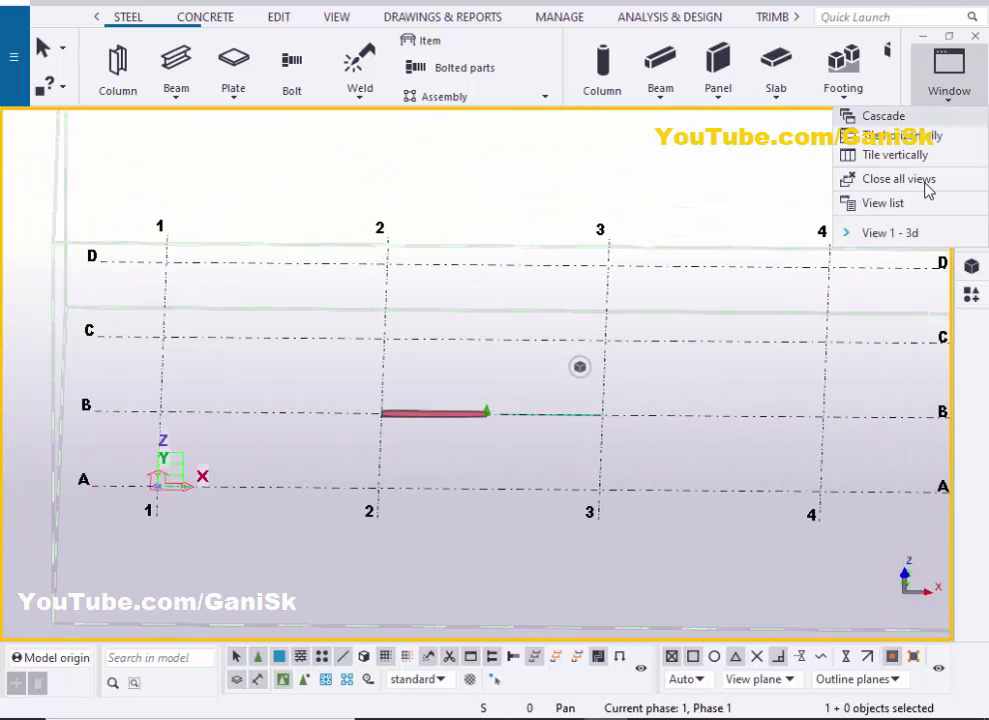
click(915, 210)
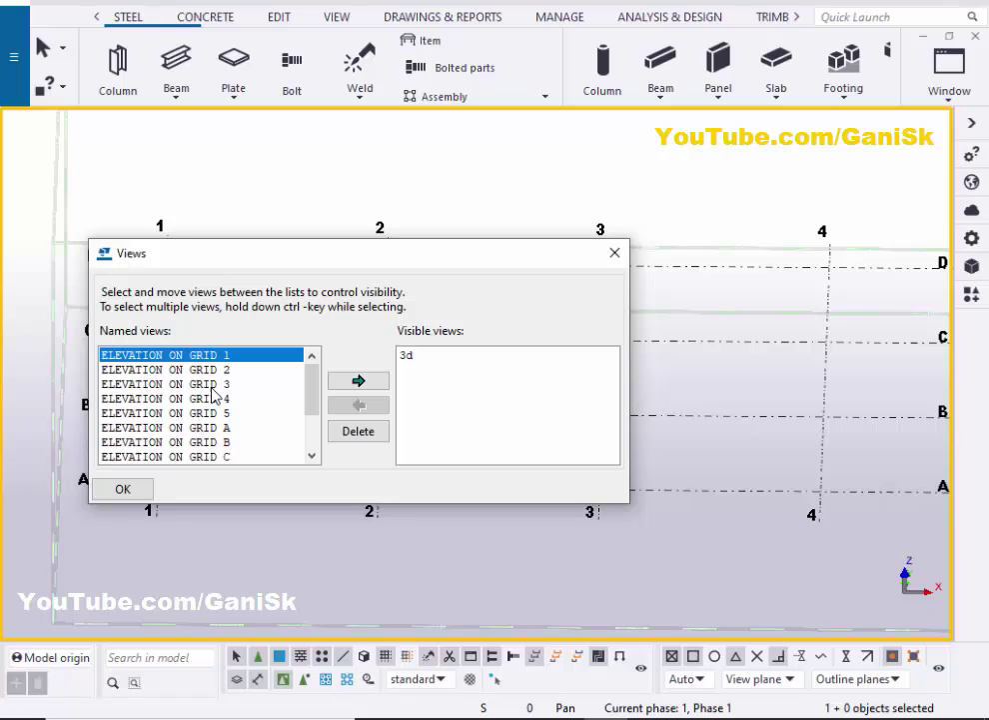
click(218, 442)
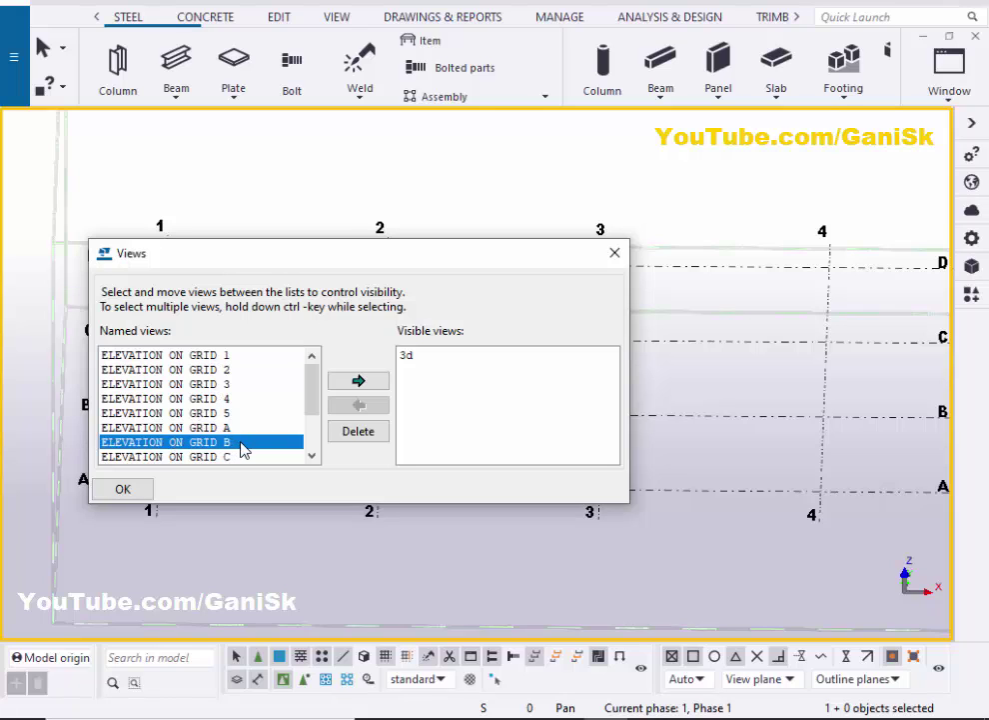
click(359, 382)
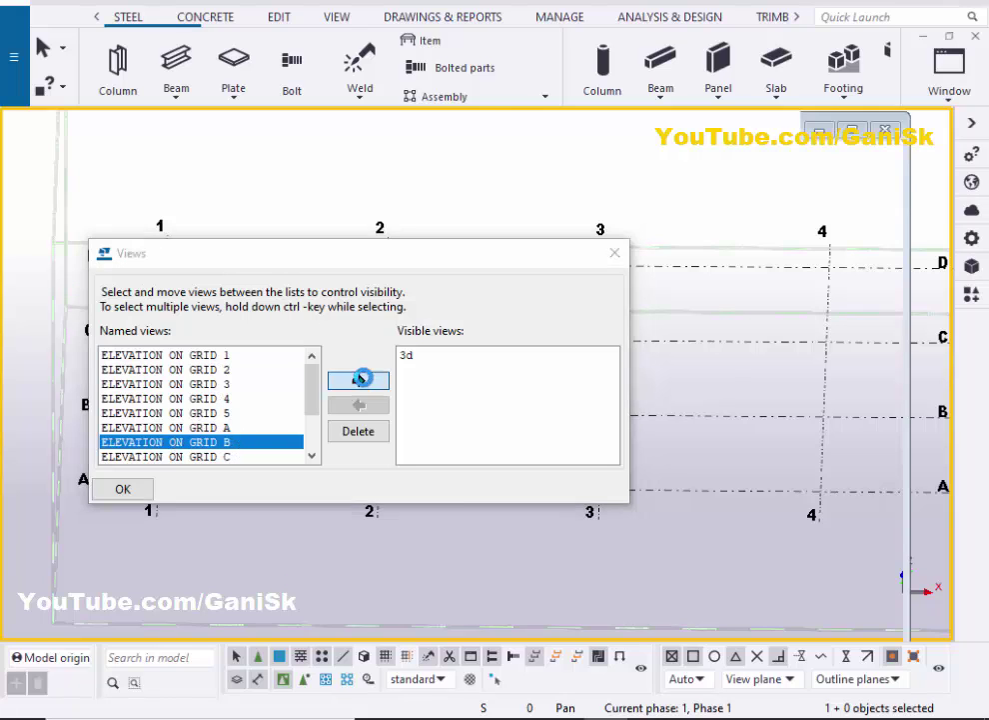
click(615, 254)
scroll(316, 495, up, 8)
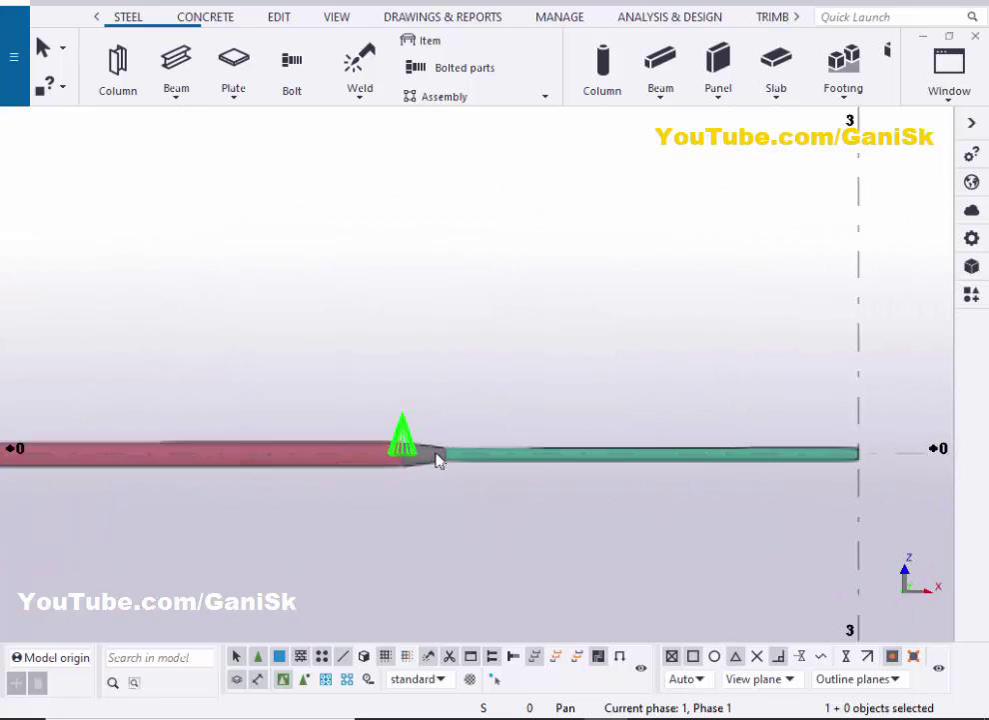
Measure the horizontal distance across the cone transition, placing a 1'-0" dimension above the pipes
scroll(440, 464, up, 6)
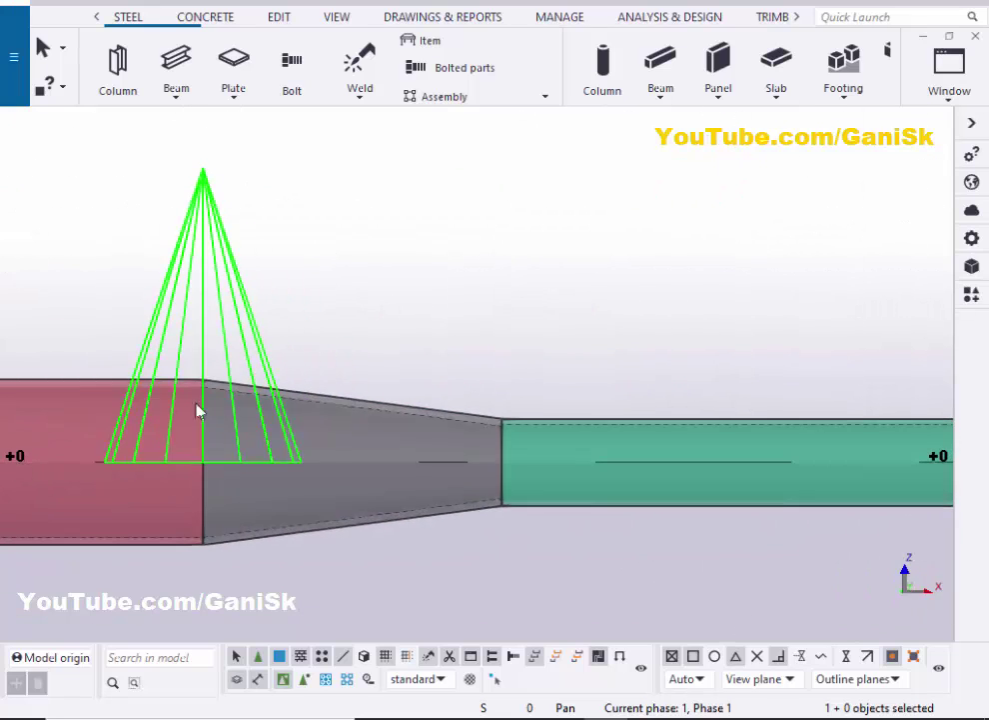
click(278, 16)
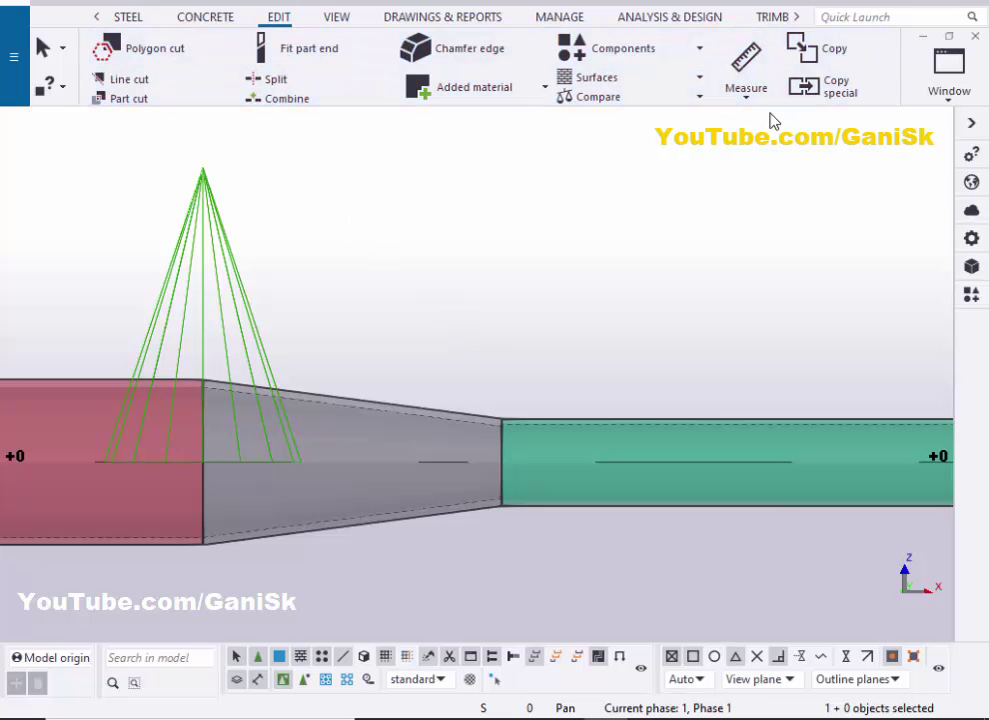
click(750, 98)
click(789, 170)
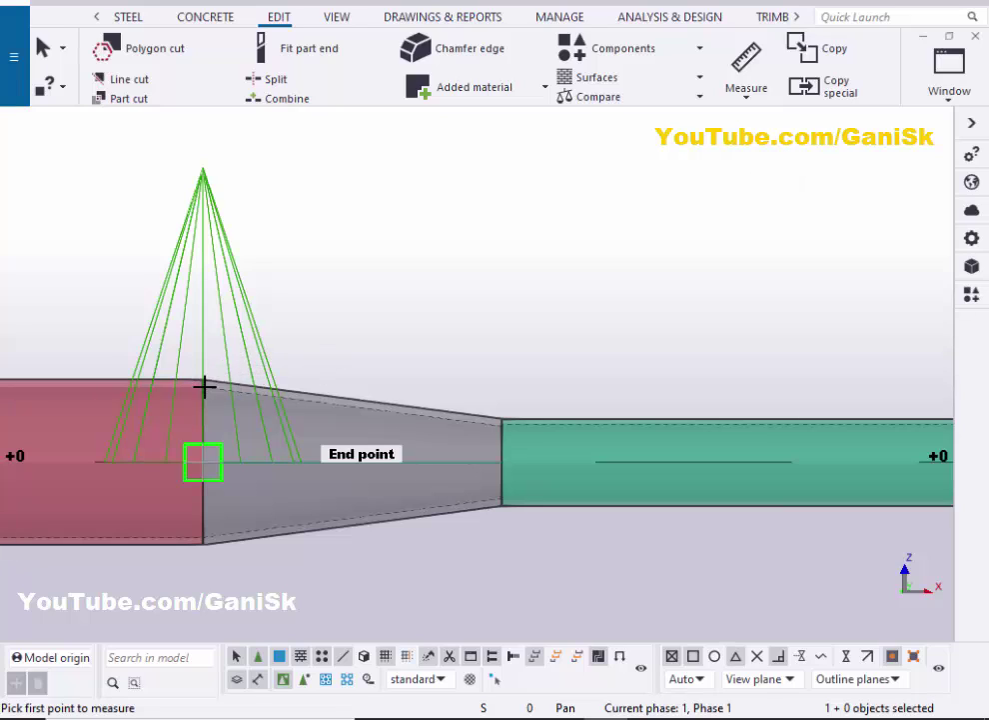
click(504, 462)
click(450, 268)
click(565, 320)
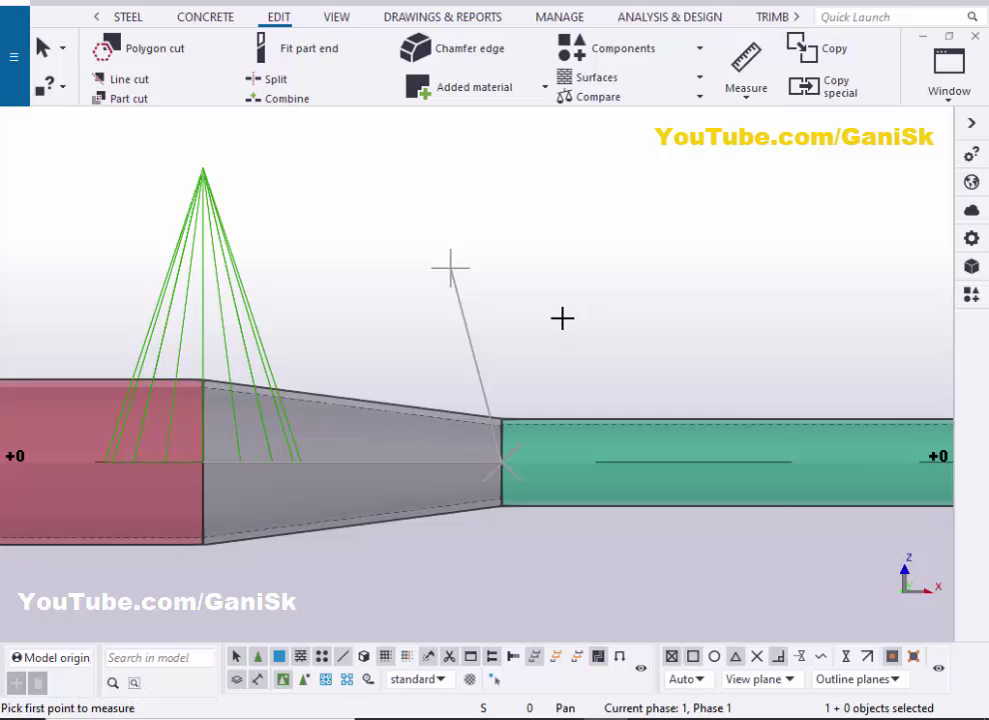
right_click(460, 172)
click(478, 179)
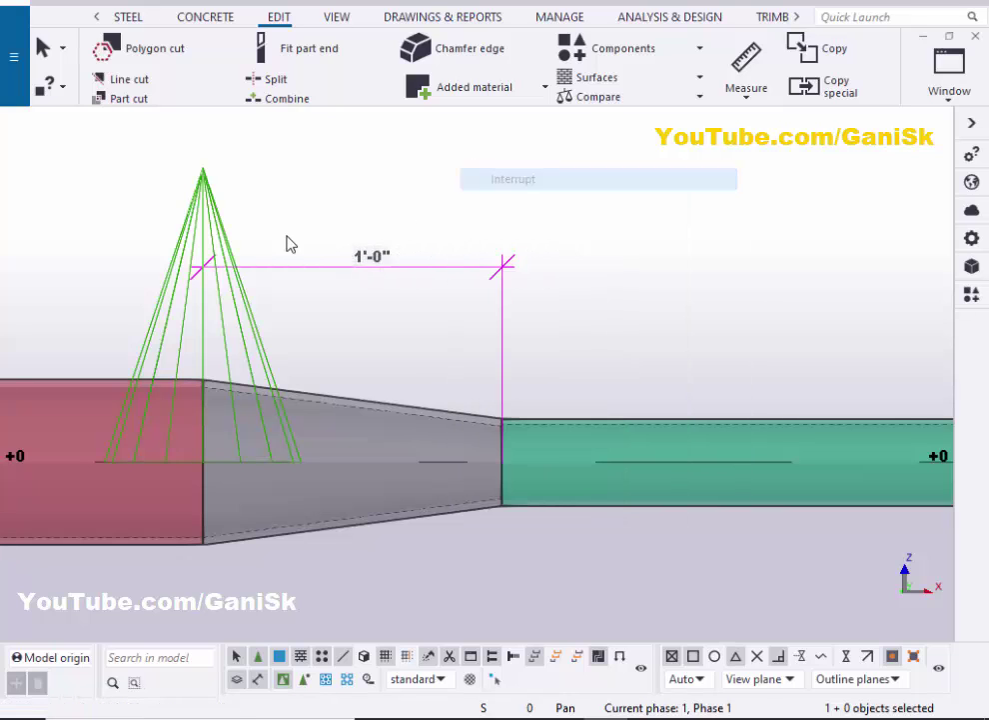
Set both Offshore 4 (195) length fields from 6" to 5", modify and close
double_click(237, 261)
scroll(115, 316, down, 3)
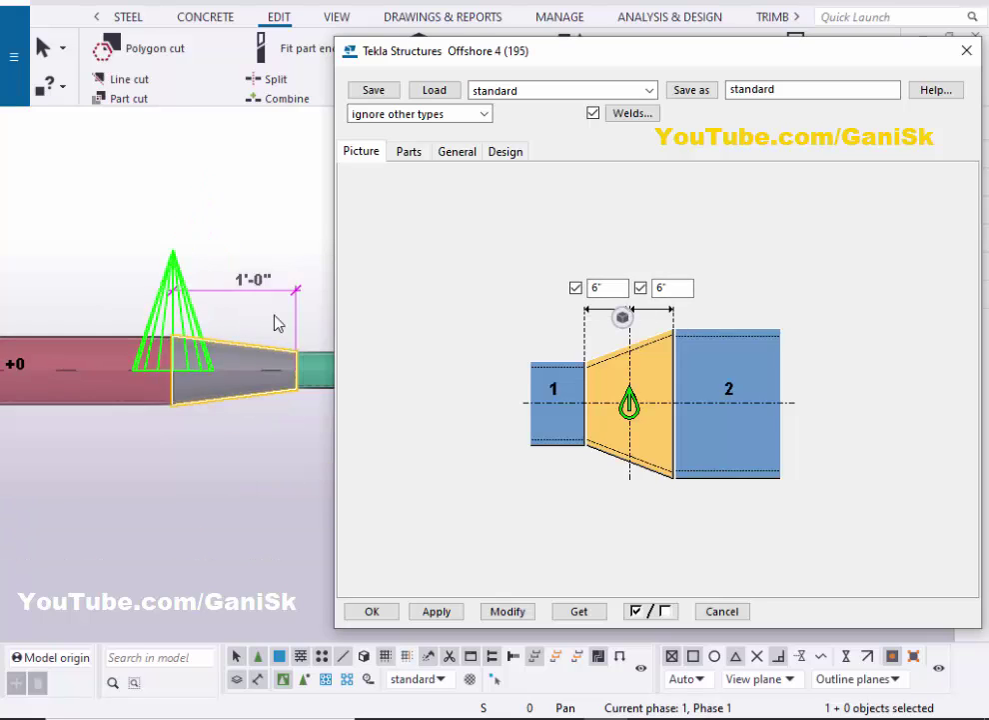
scroll(277, 323, up, 1)
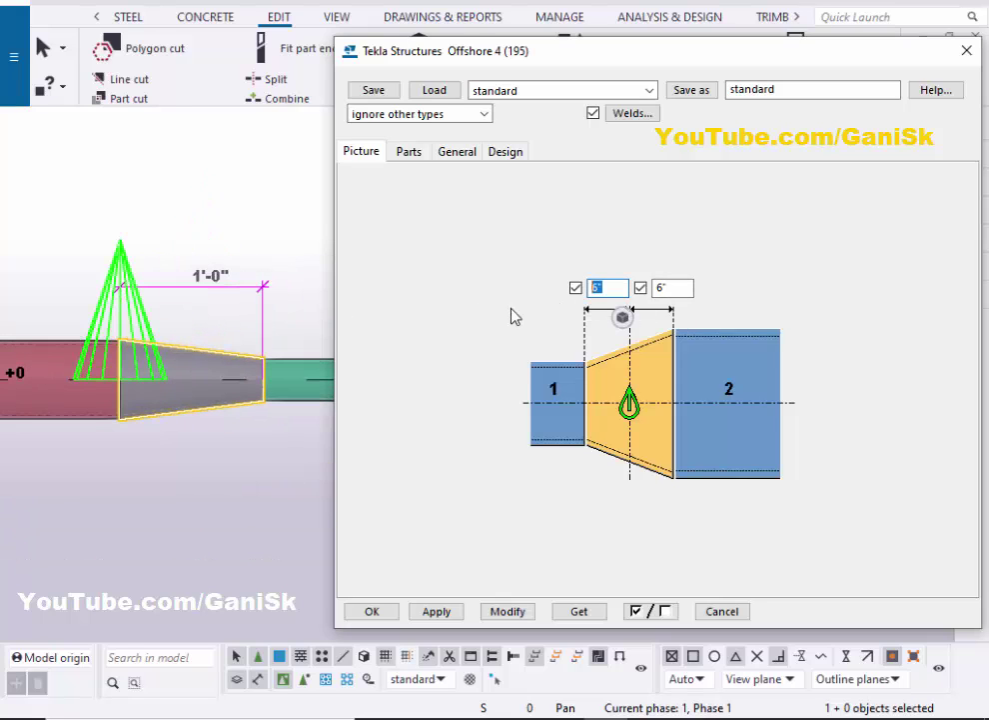
text(5)
key(Tab)
text(5)
click(507, 612)
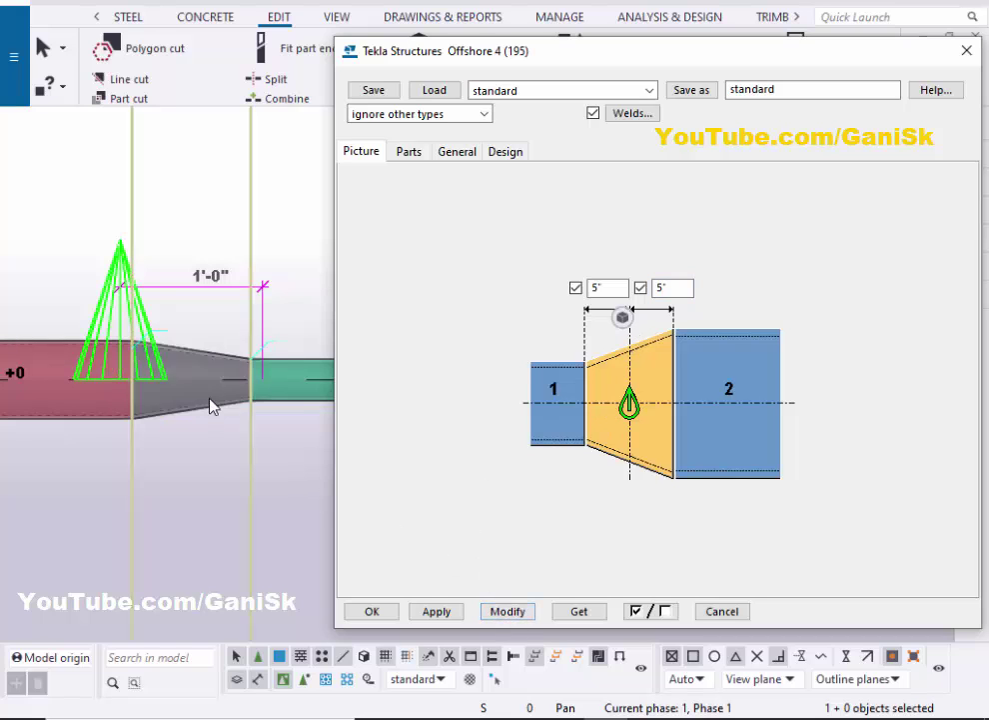
scroll(82, 418, up, 2)
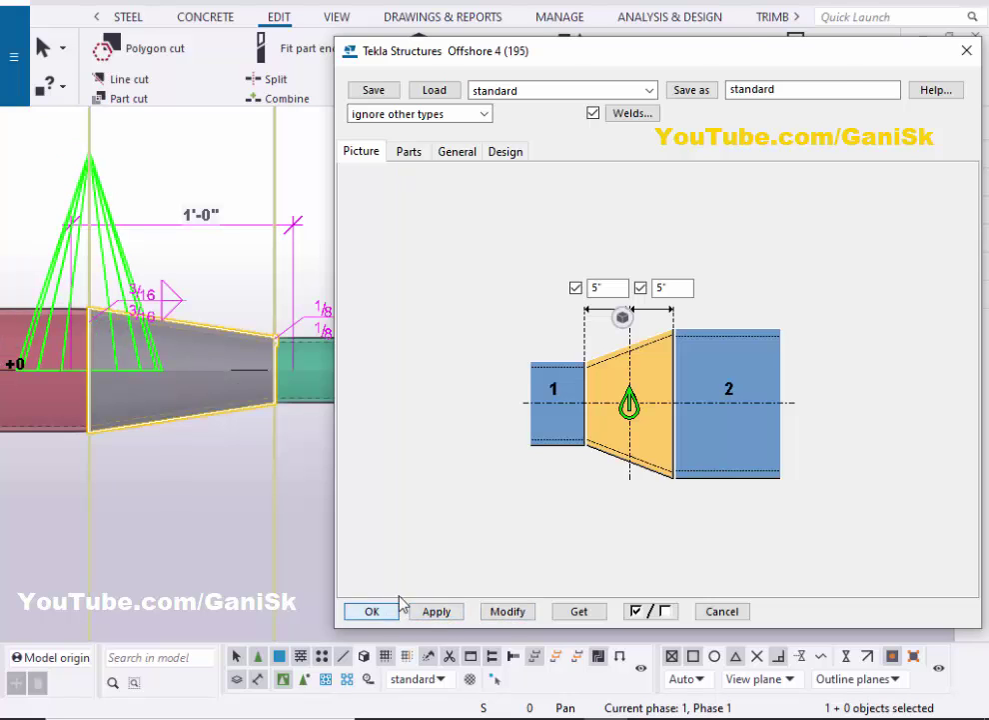
click(371, 611)
Redraw the elevation and measure the transition again, placing a 10" horizontal dimension
right_click(422, 174)
click(489, 278)
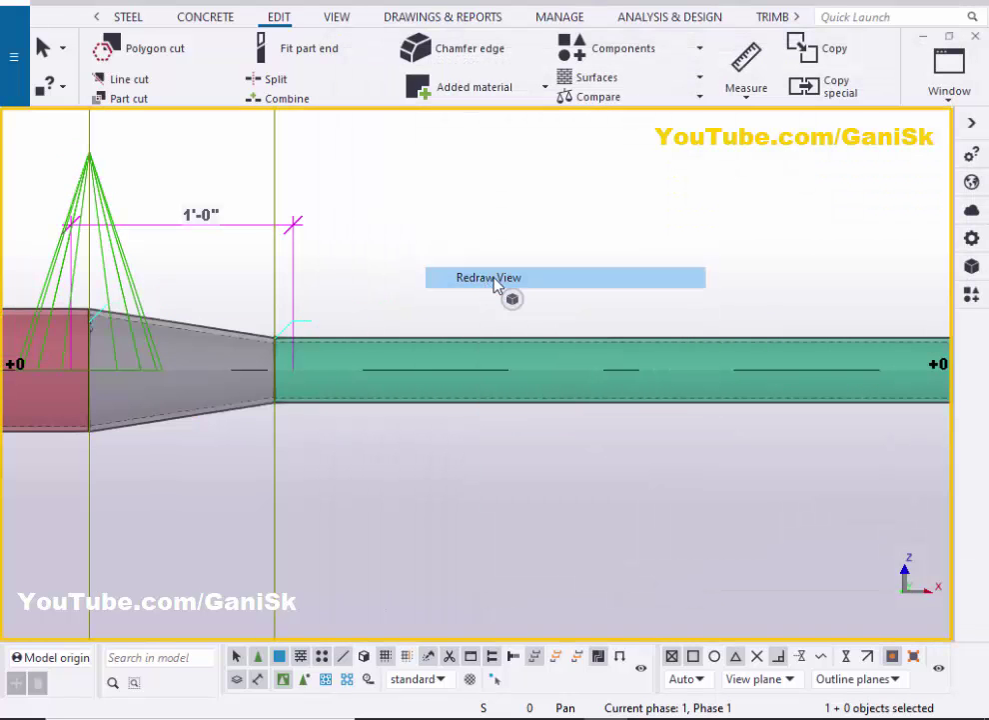
click(752, 101)
click(784, 165)
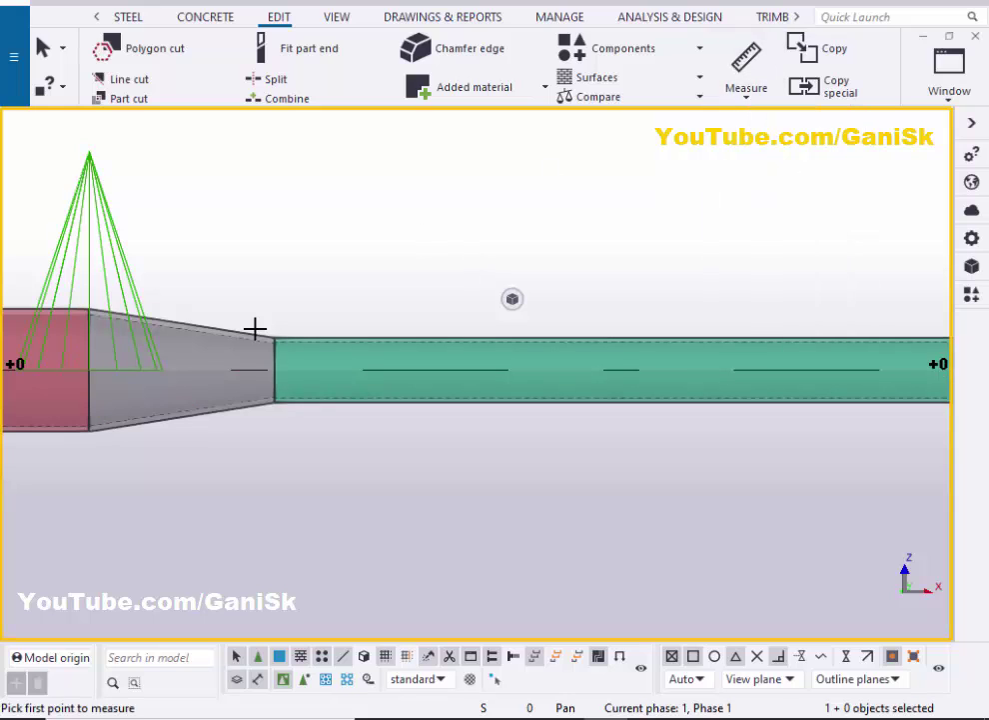
scroll(88, 385, up, 2)
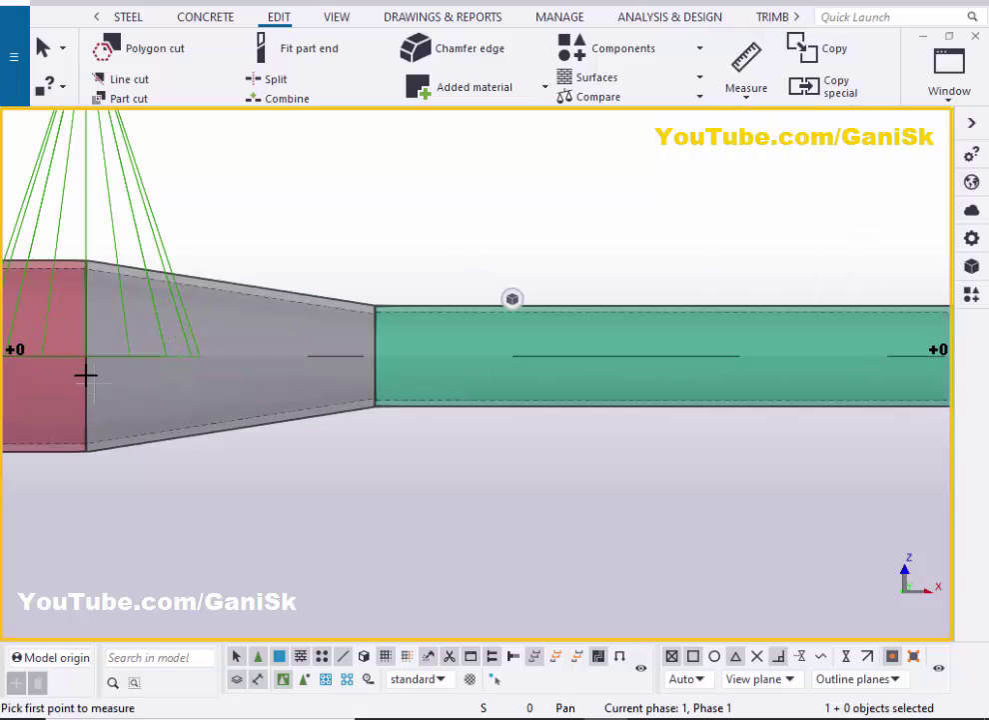
click(365, 355)
click(375, 355)
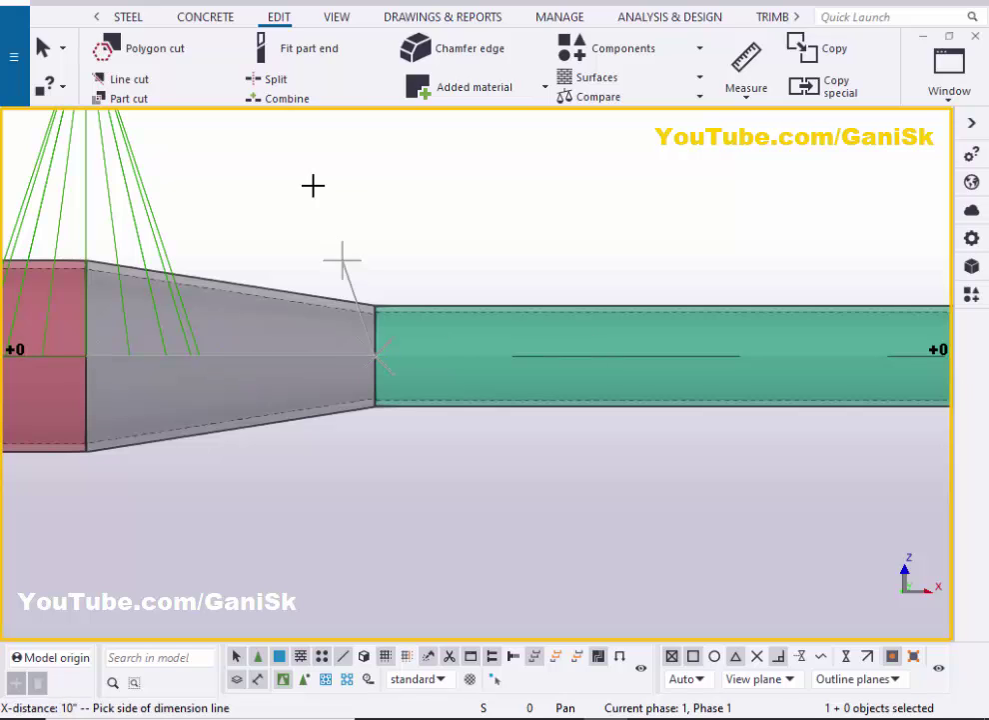
click(310, 180)
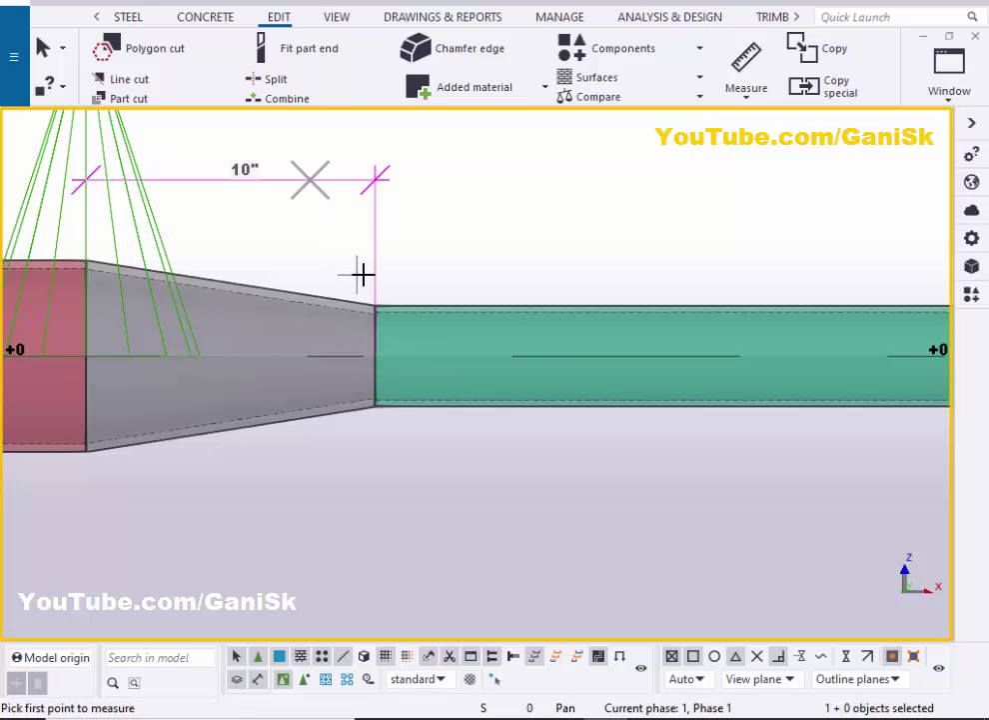
scroll(362, 273, down, 2)
right_click(488, 183)
click(525, 192)
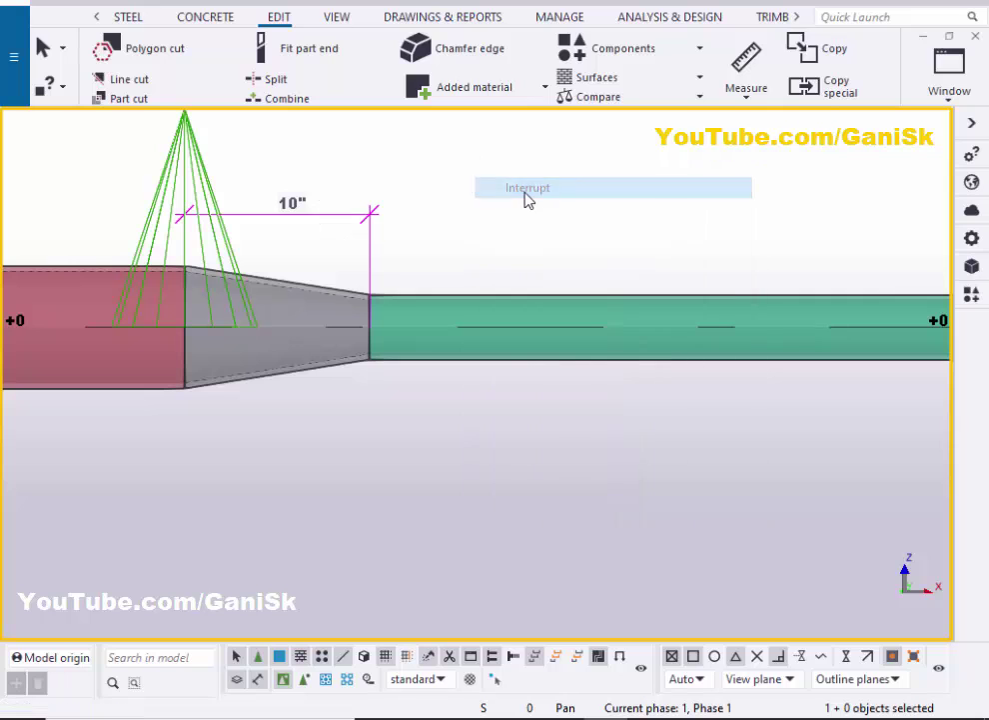
click(950, 94)
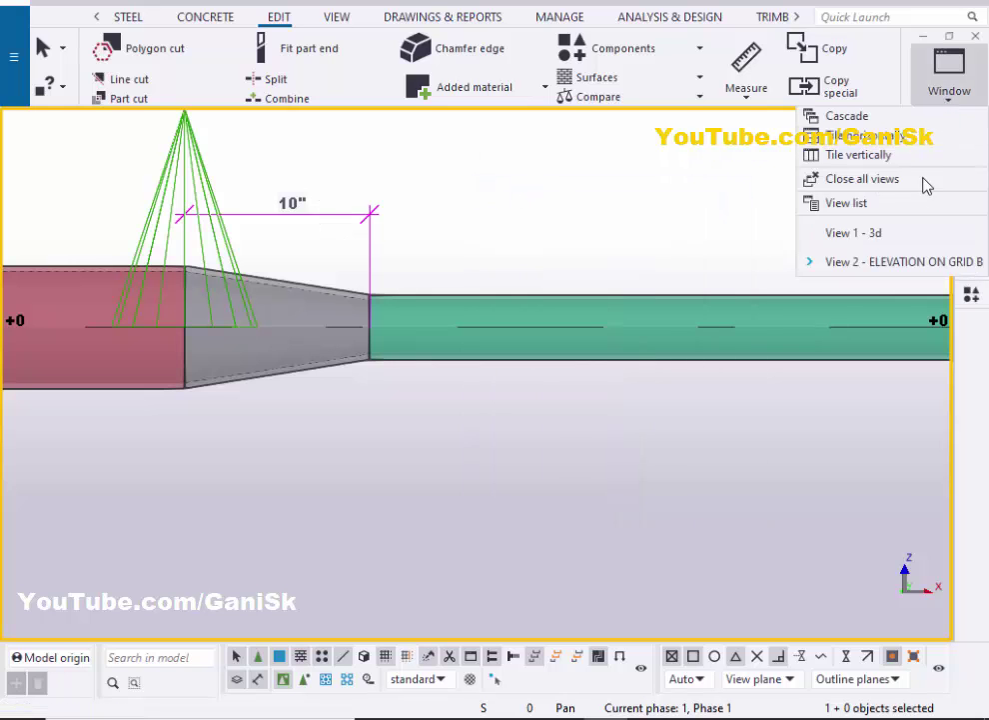
Switch to View 1 - 3d, redraw it and zoom in on the pipe joint
click(903, 238)
scroll(486, 402, up, 5)
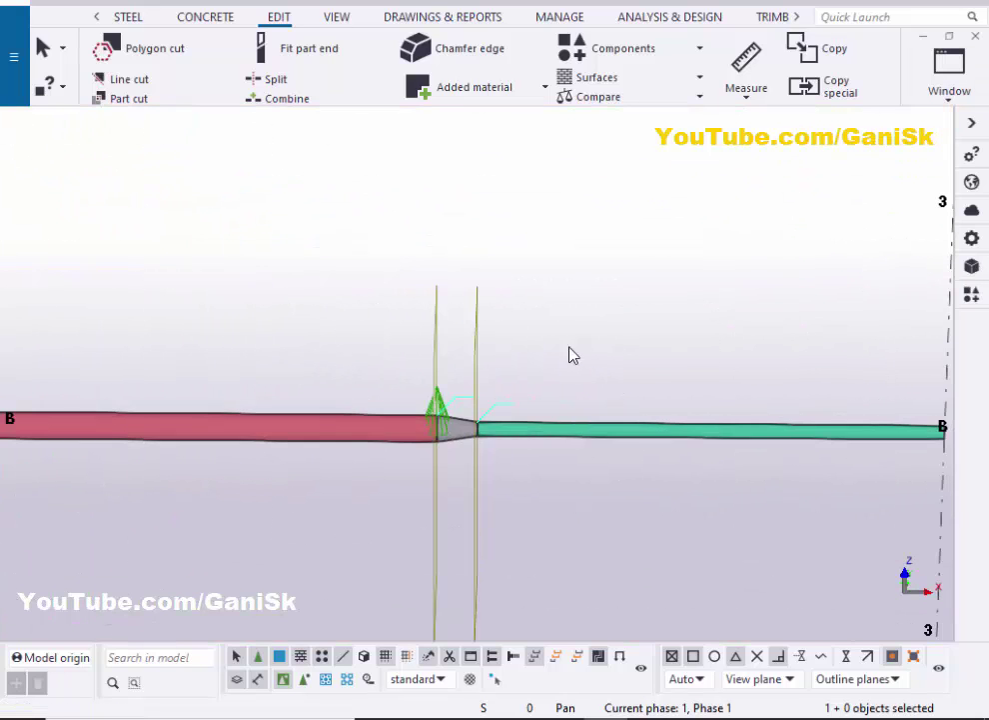
right_click(530, 275)
click(548, 384)
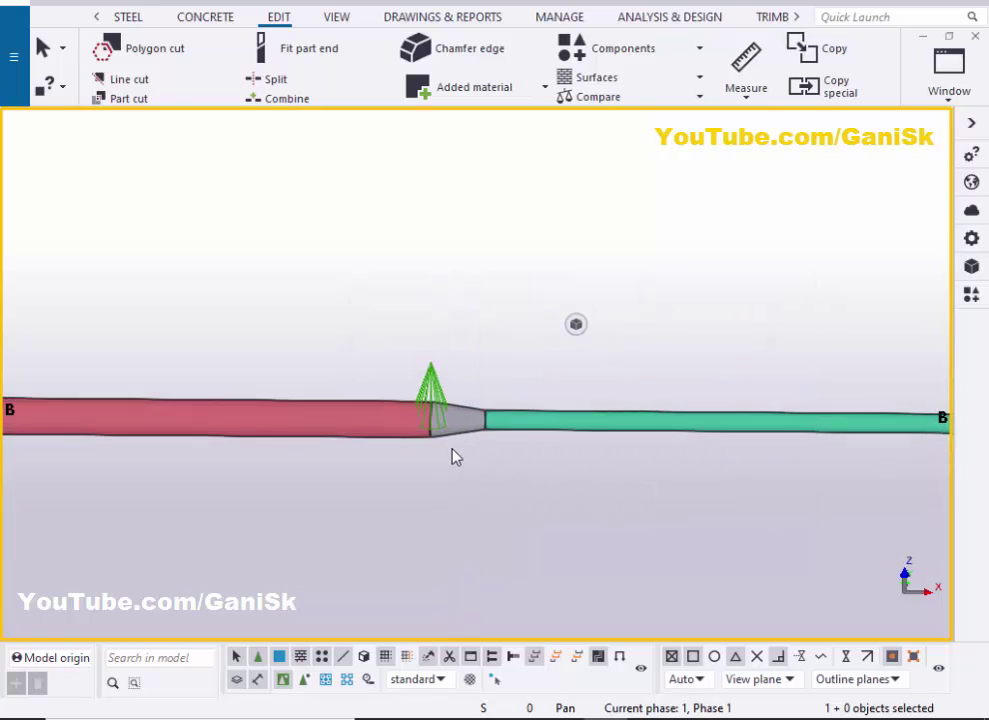
scroll(455, 457, up, 5)
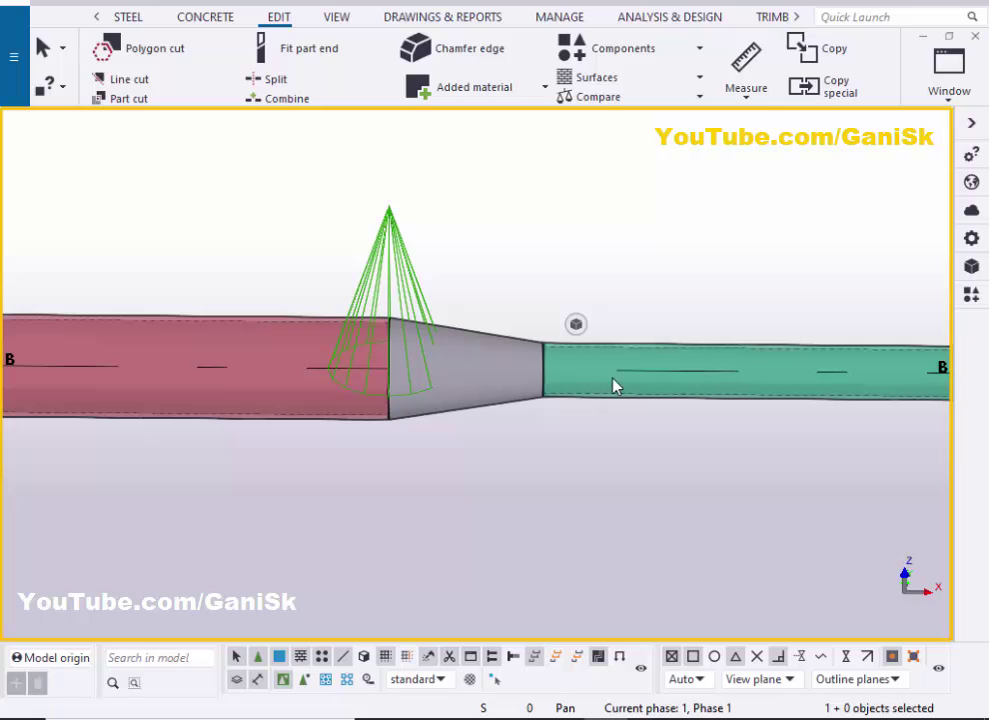
scroll(614, 386, up, 2)
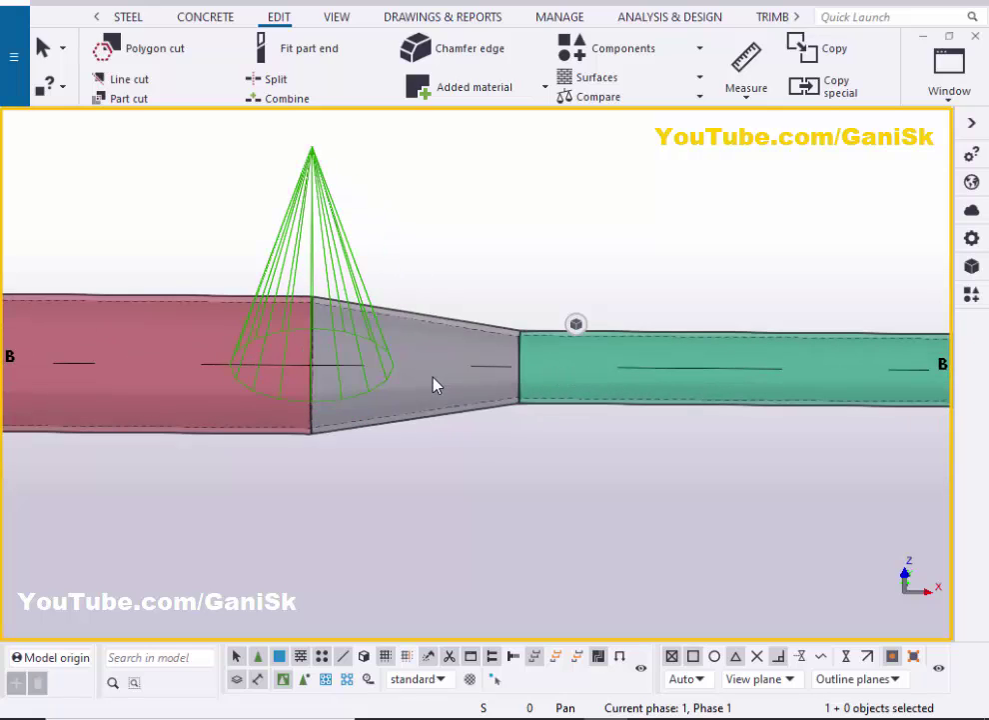
scroll(433, 387, up, 3)
scroll(409, 390, down, 2)
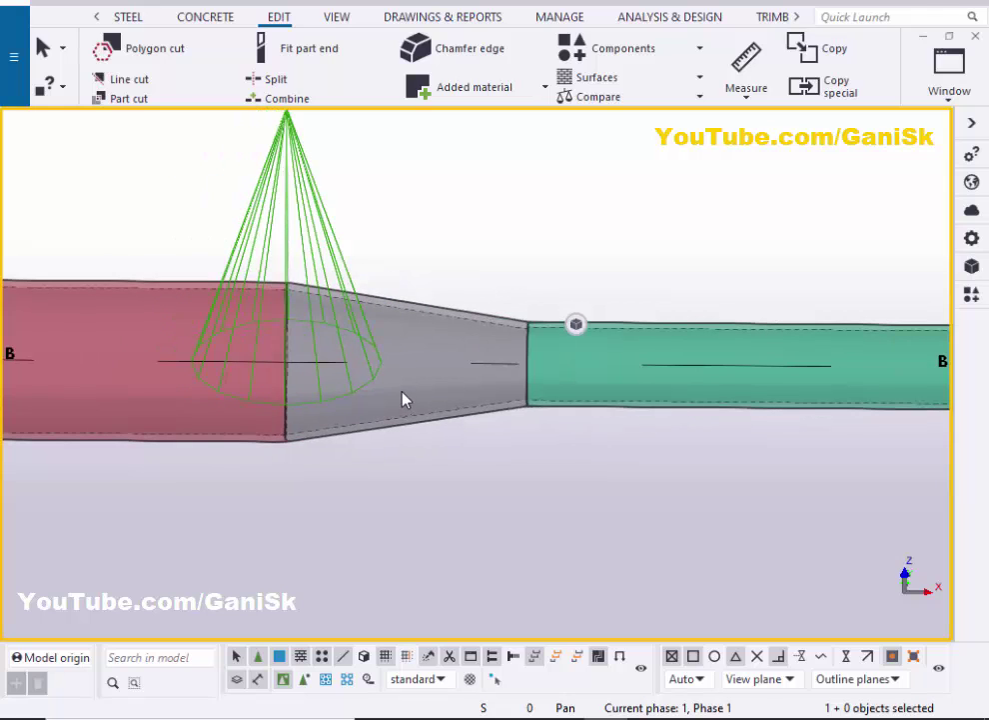
Orbit the 3d view so the pipes run diagonally and inspect the cone reducer
mouse_move(363, 397)
ctrl+middle_down()
mouse_move(426, 371)
mouse_move(453, 313)
mouse_move(516, 325)
mouse_move(404, 360)
mouse_move(290, 371)
mouse_move(454, 378)
mouse_move(325, 382)
mouse_move(506, 385)
mouse_move(654, 365)
mouse_move(513, 376)
mouse_move(605, 360)
mouse_move(493, 386)
mouse_move(509, 371)
mouse_move(371, 390)
mouse_move(402, 377)
ctrl+middle_up()
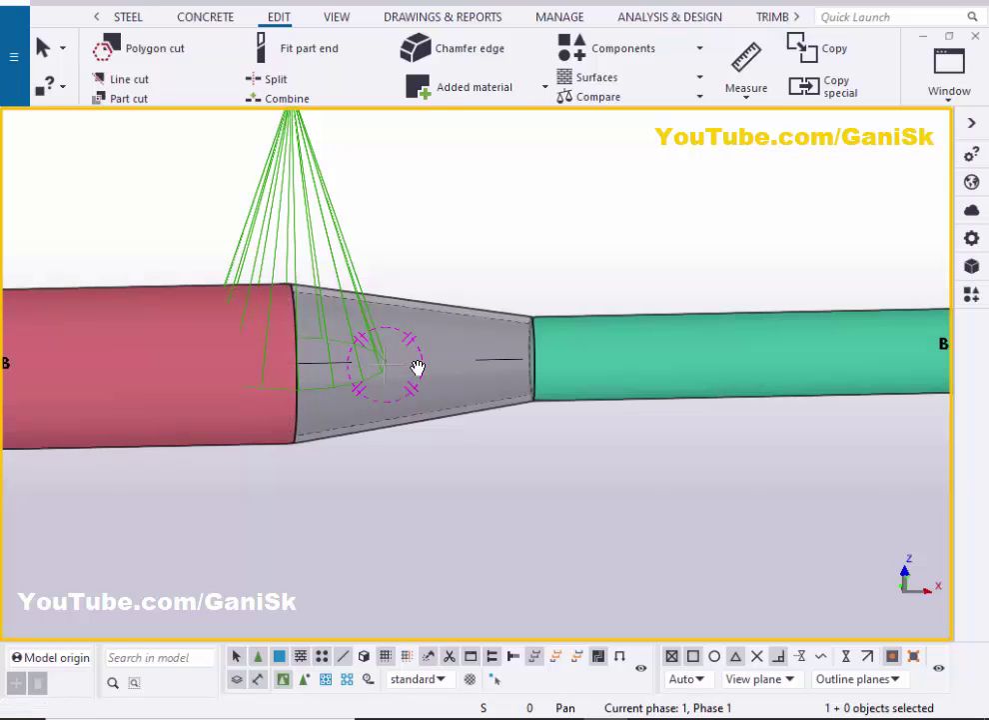
mouse_move(420, 370)
ctrl+middle_down()
mouse_move(413, 379)
mouse_move(632, 362)
mouse_move(367, 380)
mouse_move(468, 391)
mouse_move(292, 383)
mouse_move(490, 387)
mouse_move(425, 382)
mouse_move(469, 387)
ctrl+middle_up()
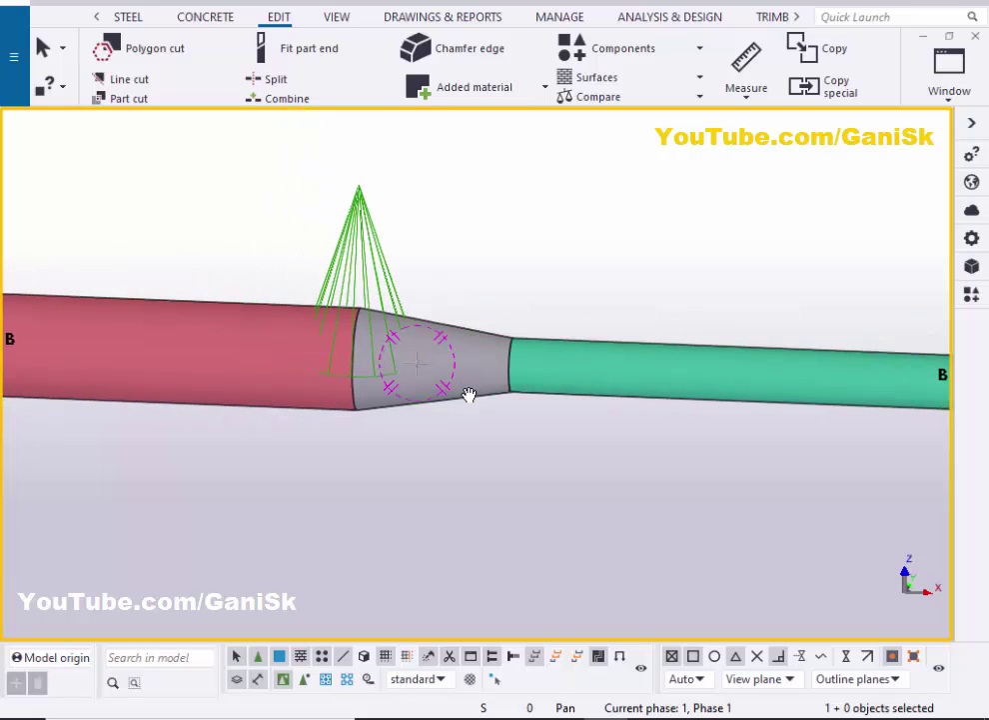
scroll(469, 394, up, 3)
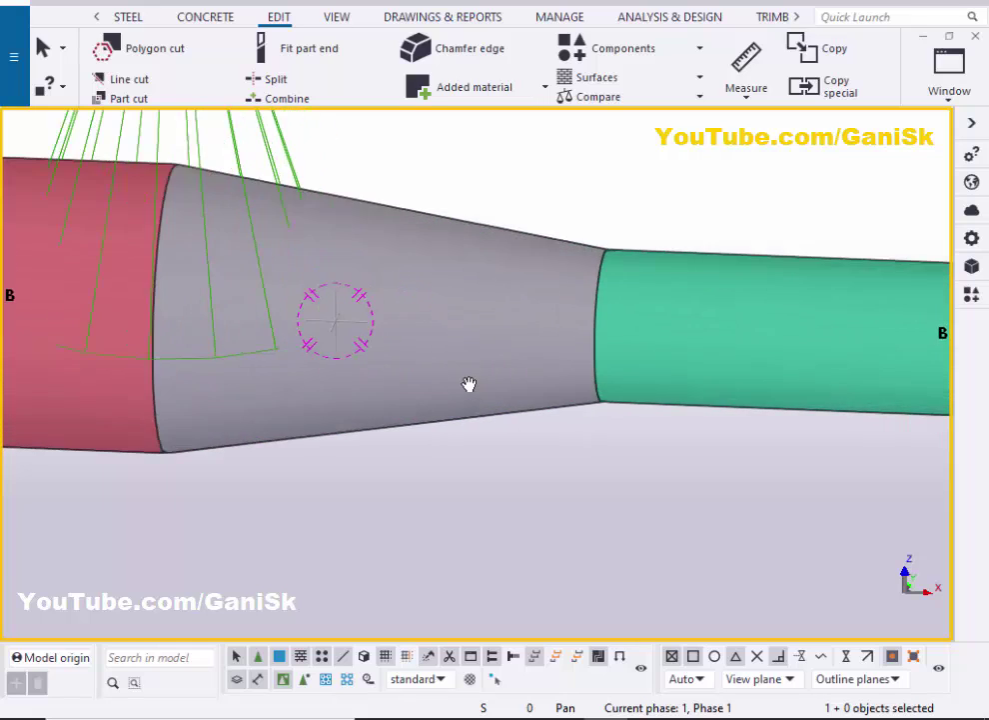
scroll(468, 388, down, 2)
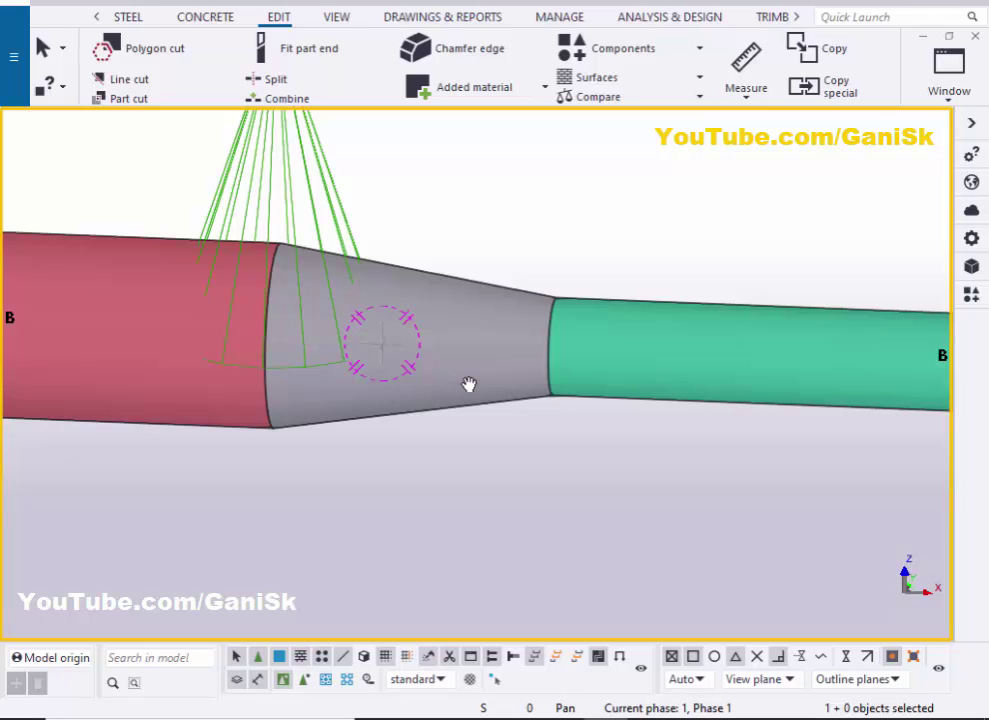